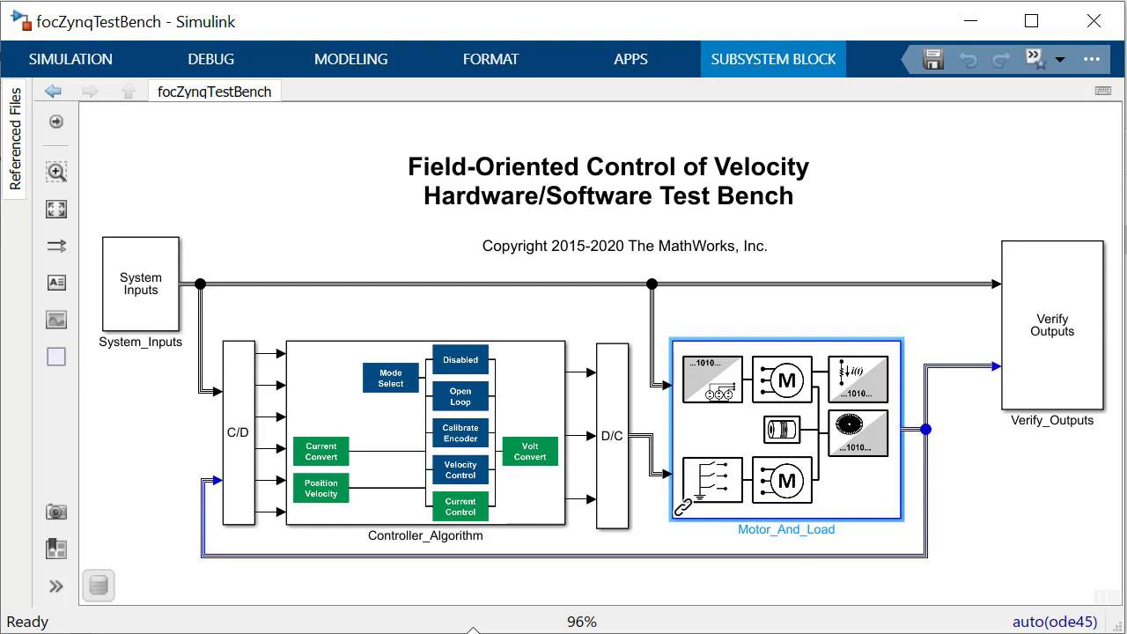
# - Simulate the Controller_Algorithm test bench, then bring up Run on Hardware options for focZynqArmDeployment
pyautogui.doubleClick(436, 449)
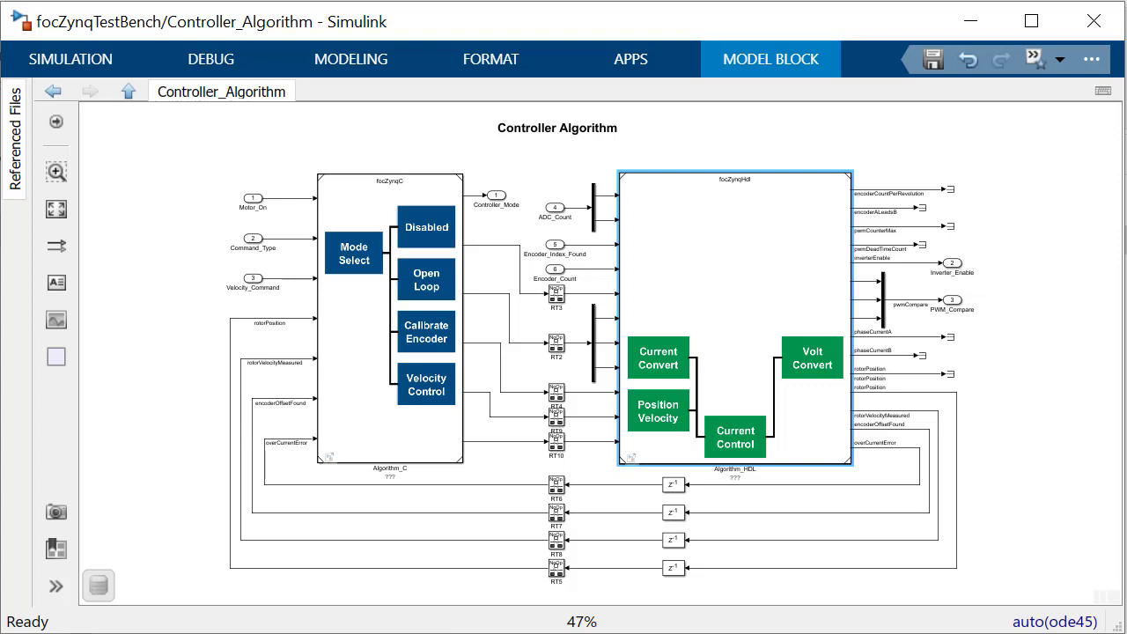
pyautogui.hotkey('ctrl', 't')
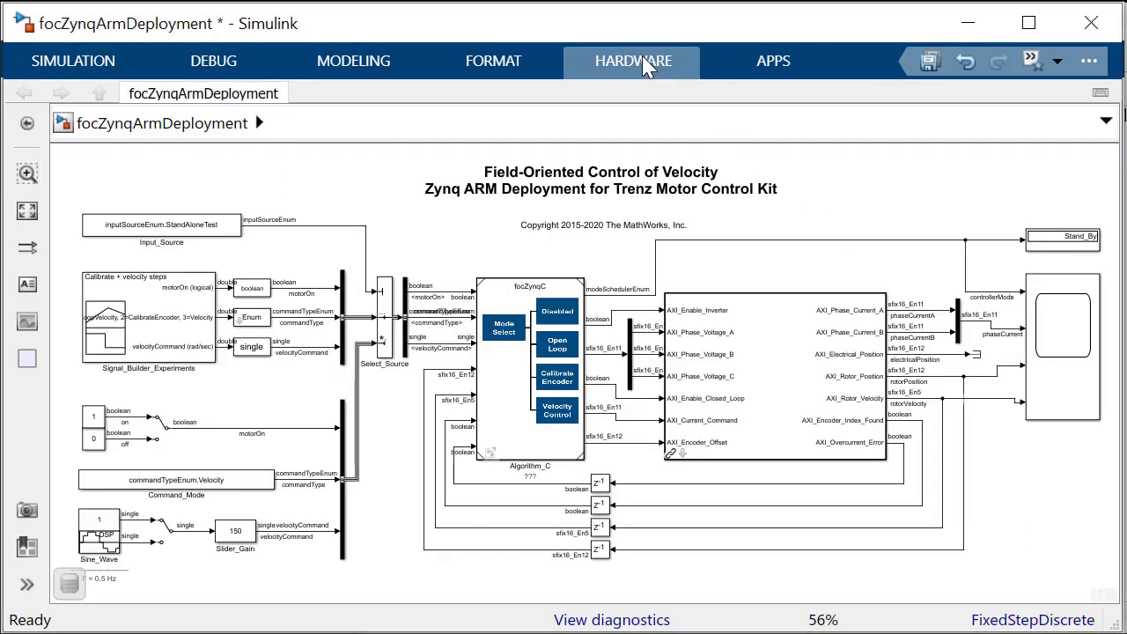
pyautogui.click(647, 66)
pyautogui.click(709, 181)
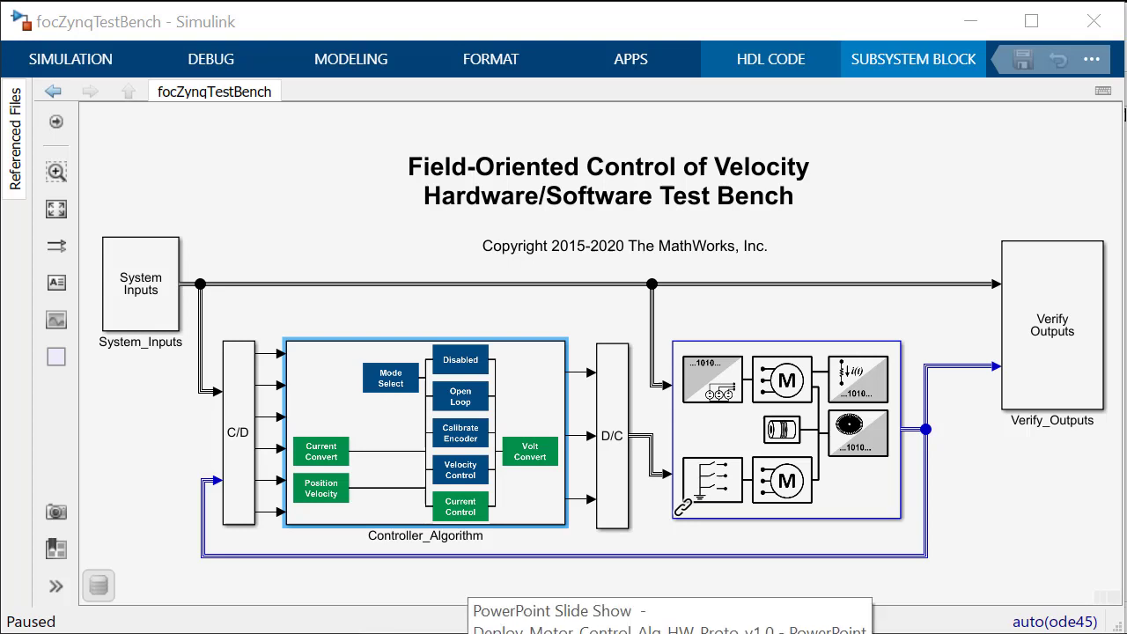
# - Run the Controller_Algorithm test bench to 8 seconds and check the System_Response scope
pyautogui.doubleClick(413, 425)
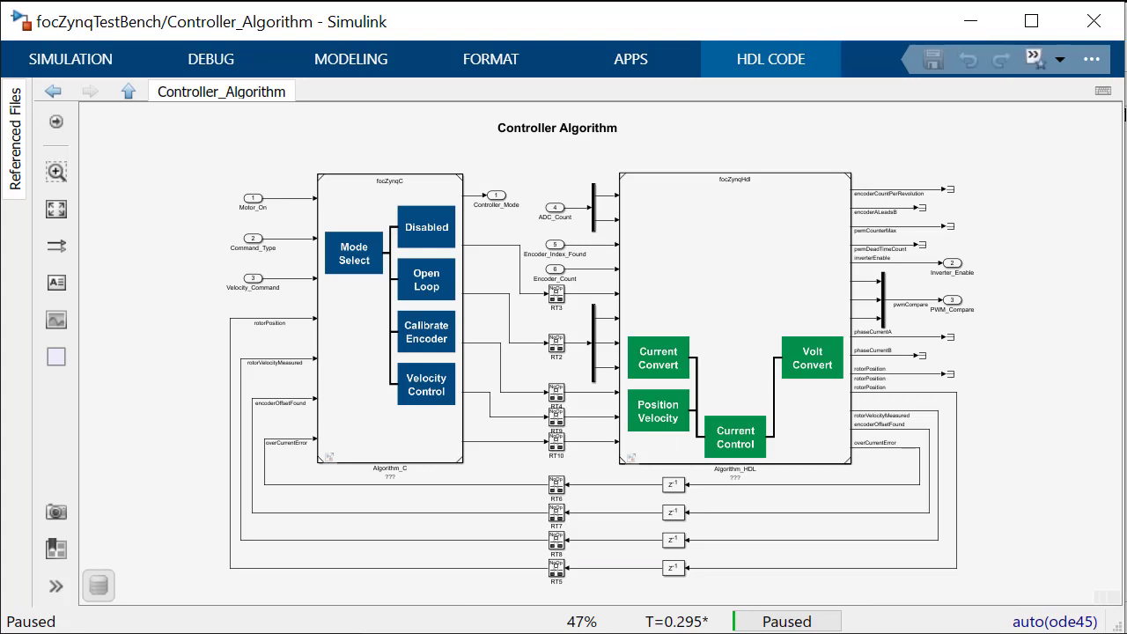
pyautogui.hotkey('alt', 'Tab')
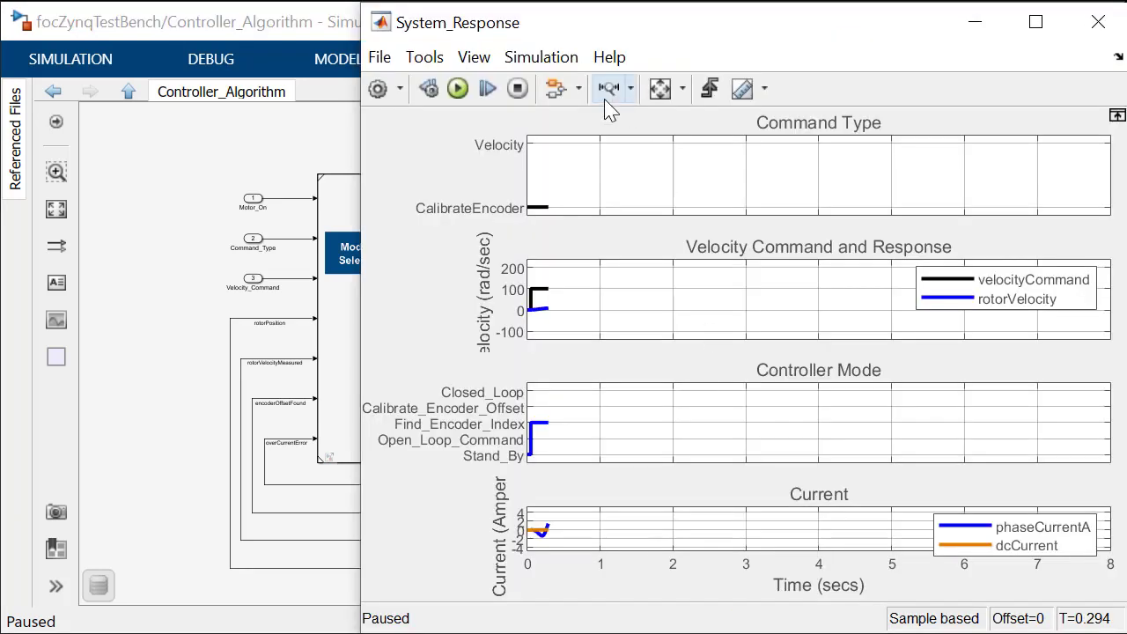
pyautogui.click(457, 89)
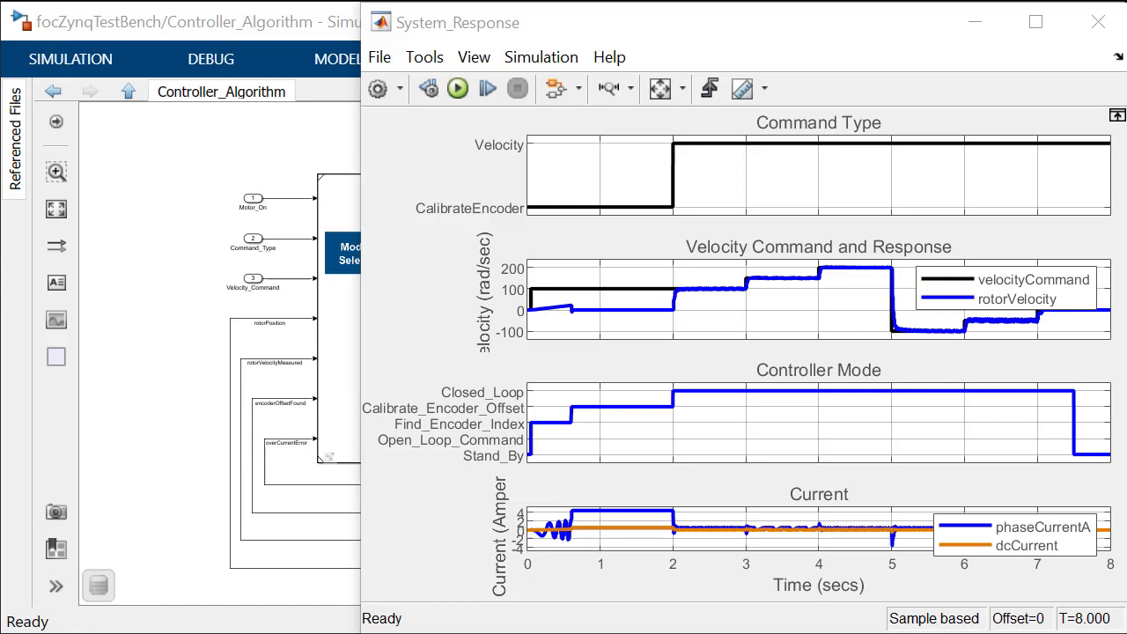
pyautogui.hotkey('alt', 'Tab')
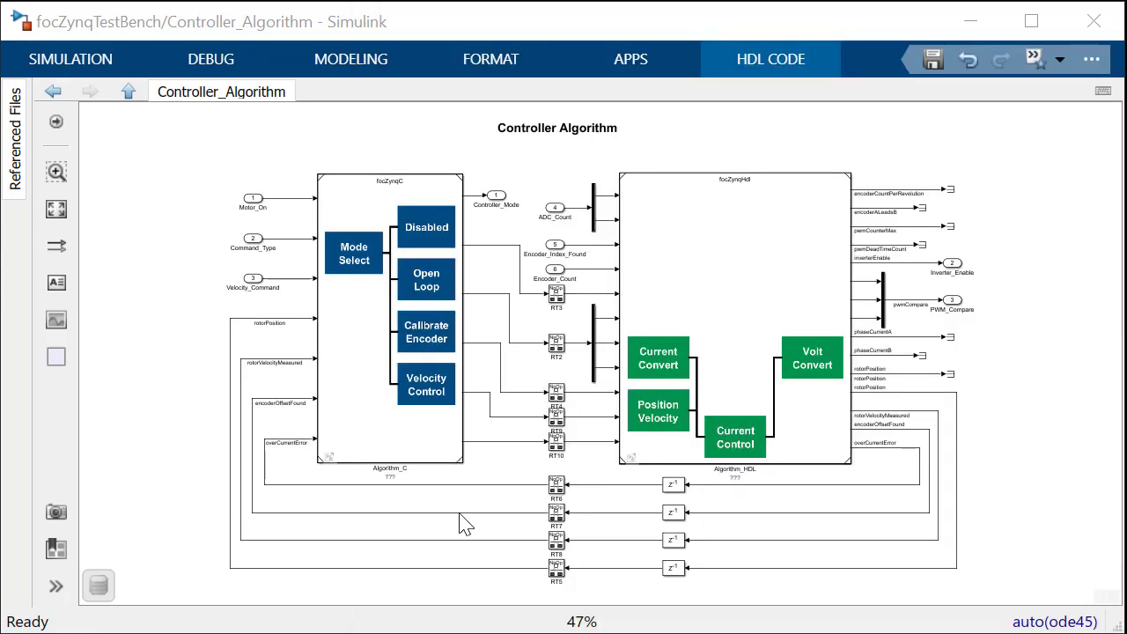
# - Inspect the Algorithm_C subsystem fitted to view, then return to Controller_Algorithm
pyautogui.click(356, 378)
pyautogui.doubleClick(356, 440)
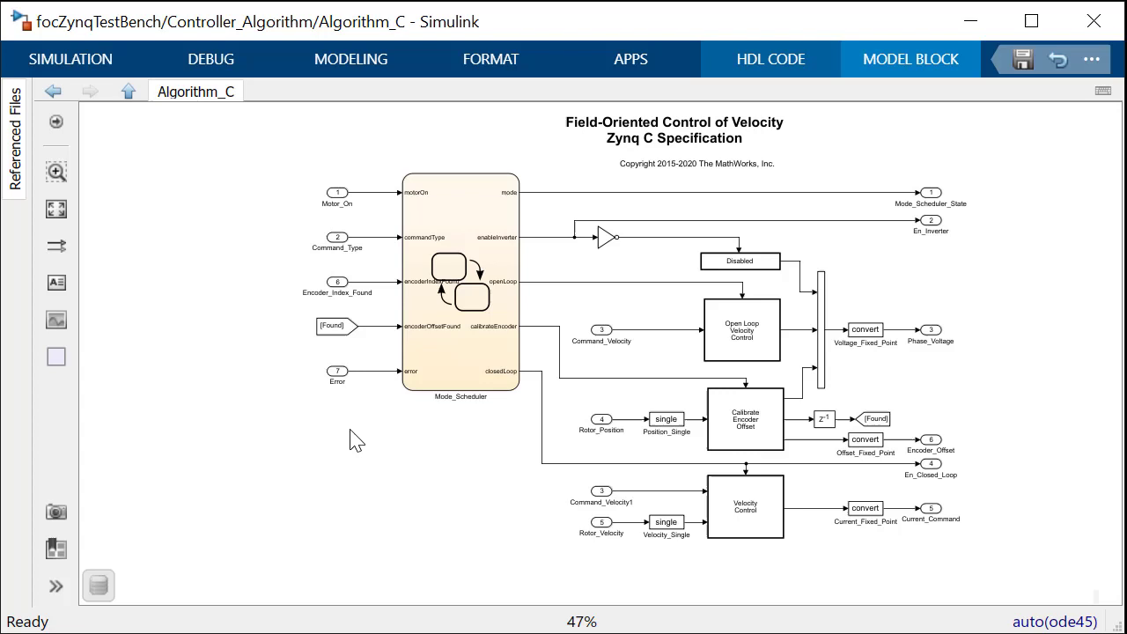
pyautogui.press('space')
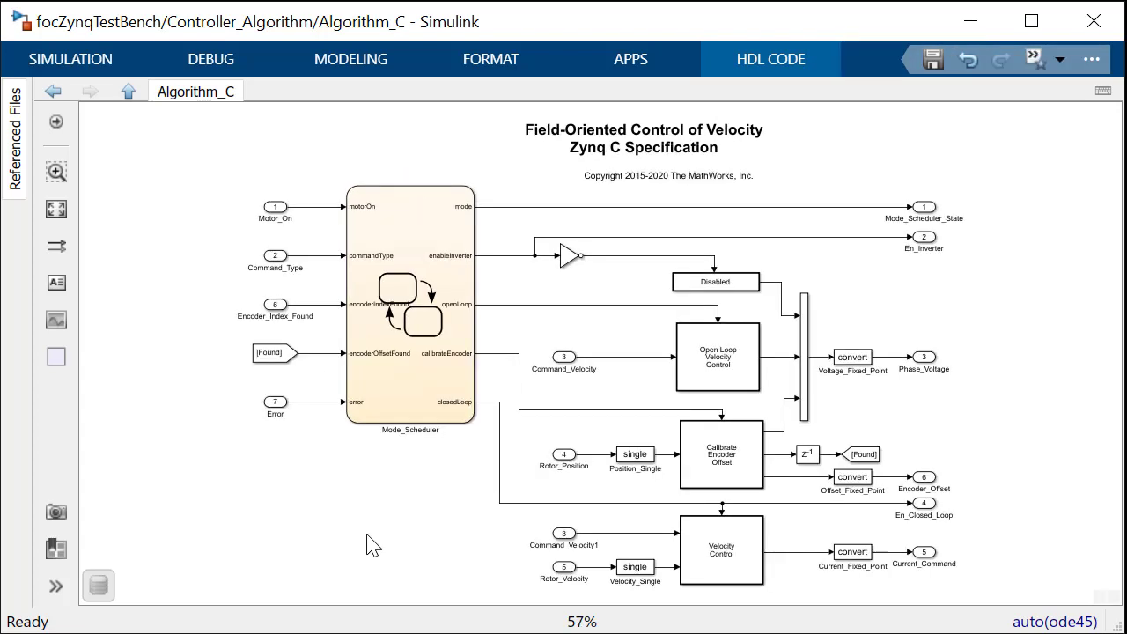
pyautogui.press('Escape')
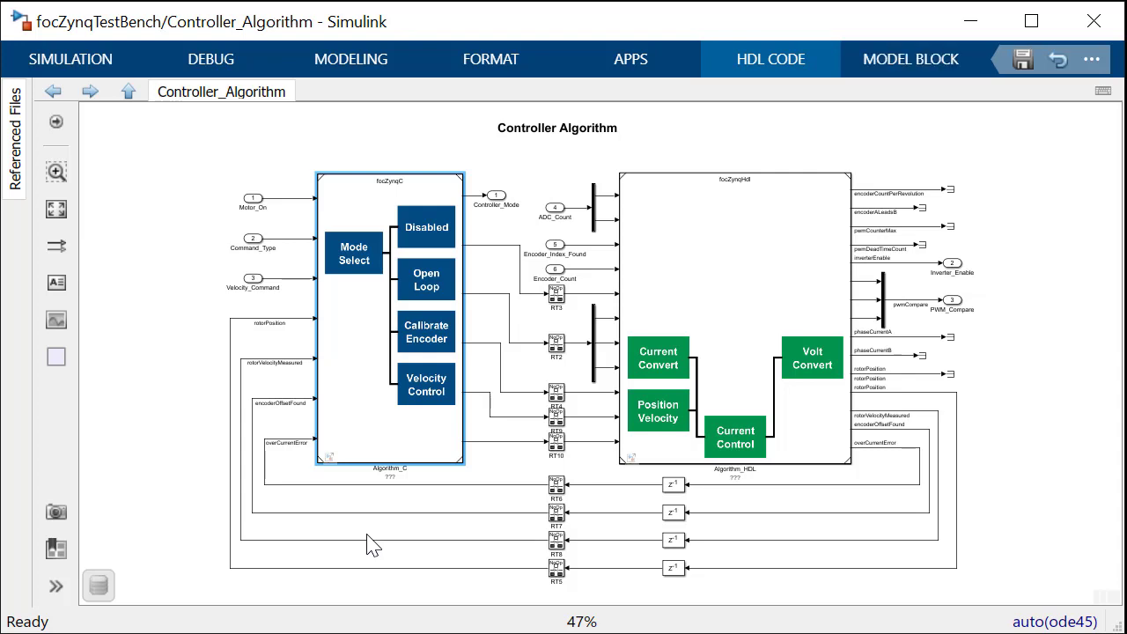
# - Open the FOC_Velocity_Encoder subsystem inside the Algorithm_HDL model
pyautogui.click(818, 421)
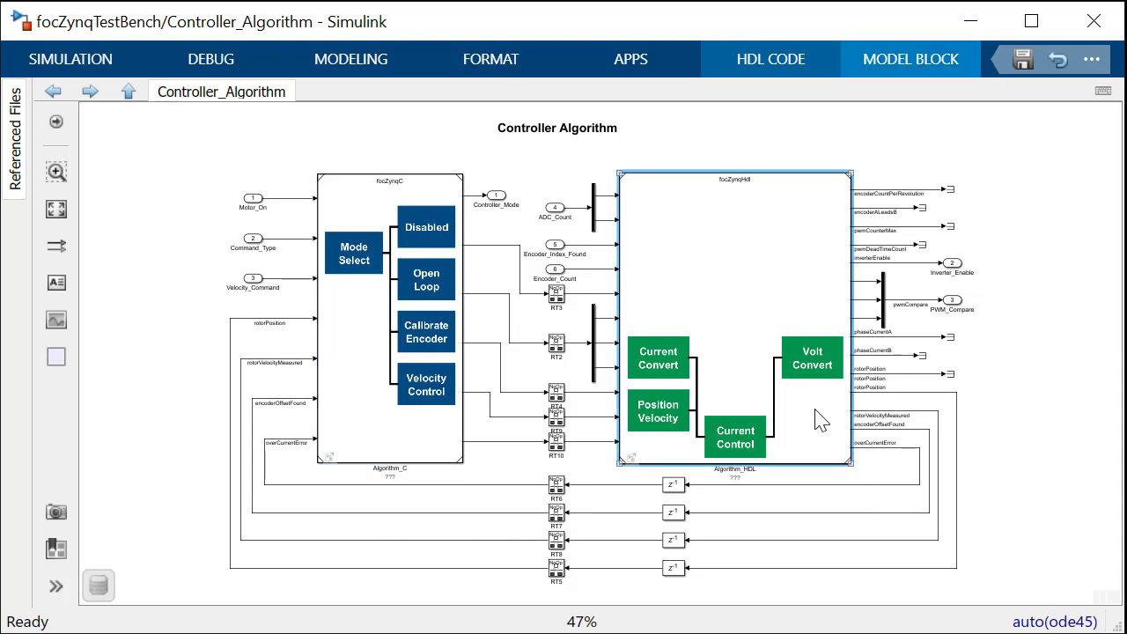
pyautogui.doubleClick(818, 421)
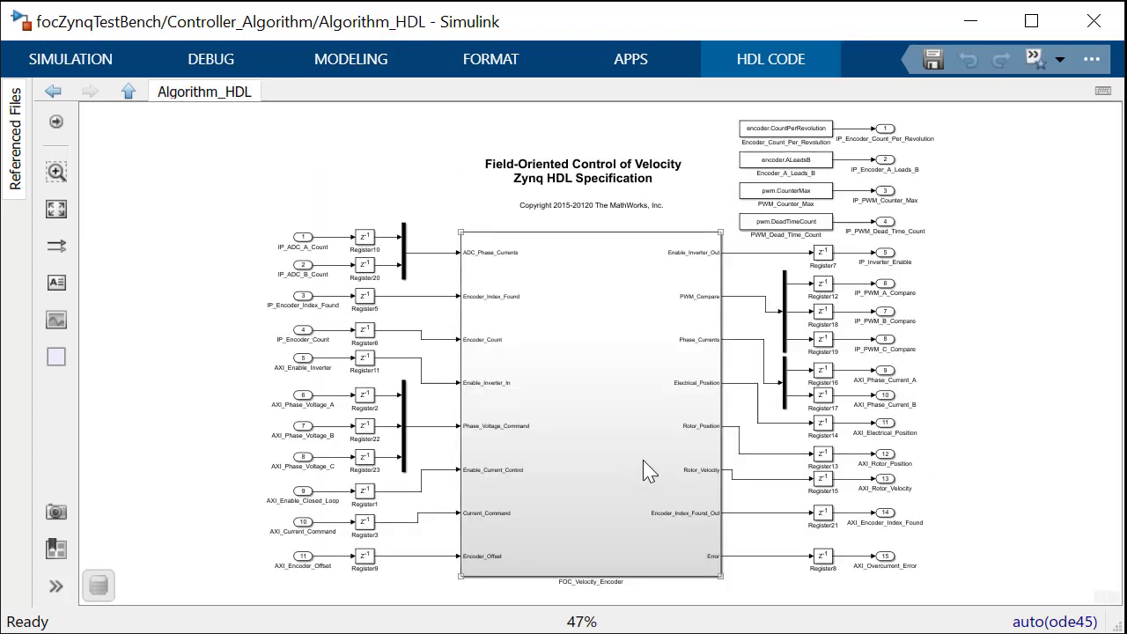
pyautogui.doubleClick(642, 471)
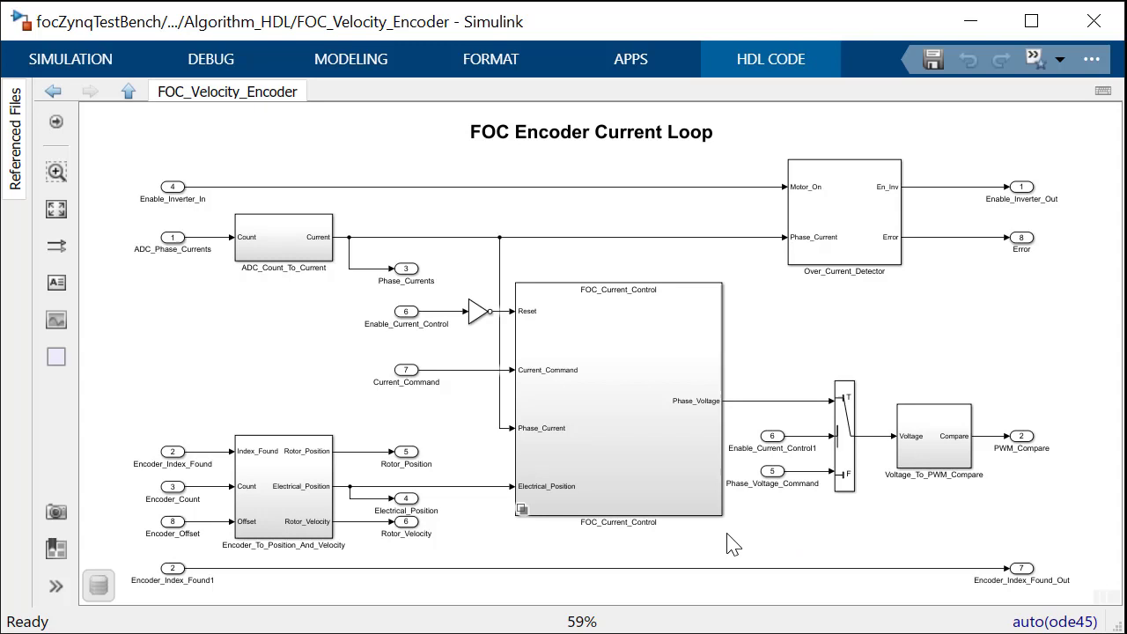
# - Open the FOC_Current_Control subsystem to inspect its diagram
pyautogui.doubleClick(647, 446)
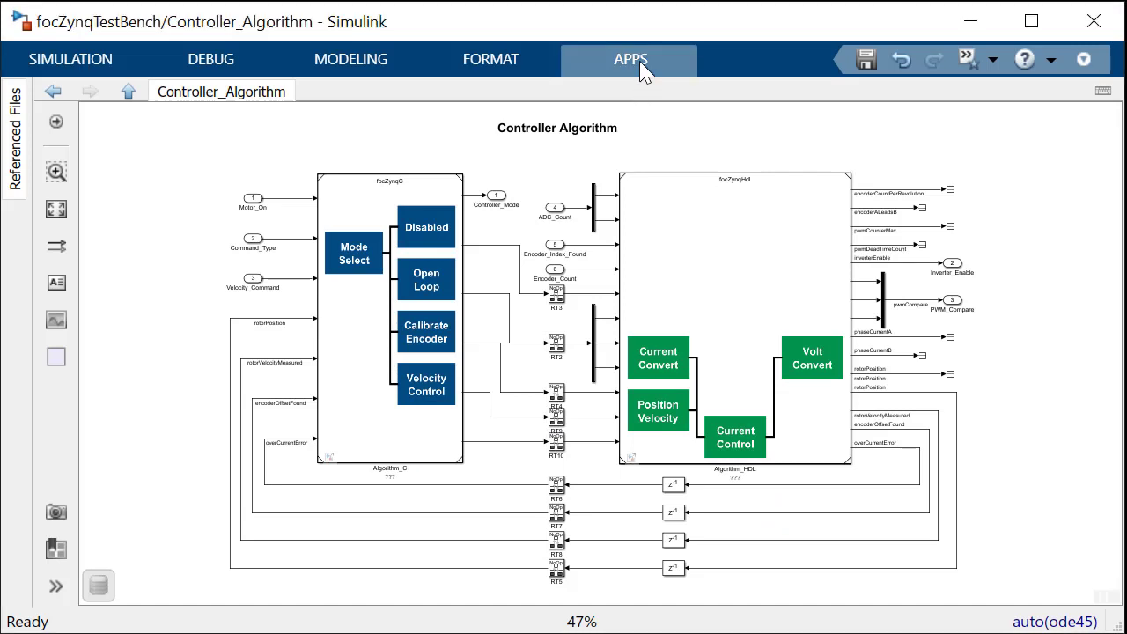
# - Search hardware support packages for 'xilinx zynq' in Add-On Explorer and review the results
pyautogui.click(637, 69)
pyautogui.click(53, 159)
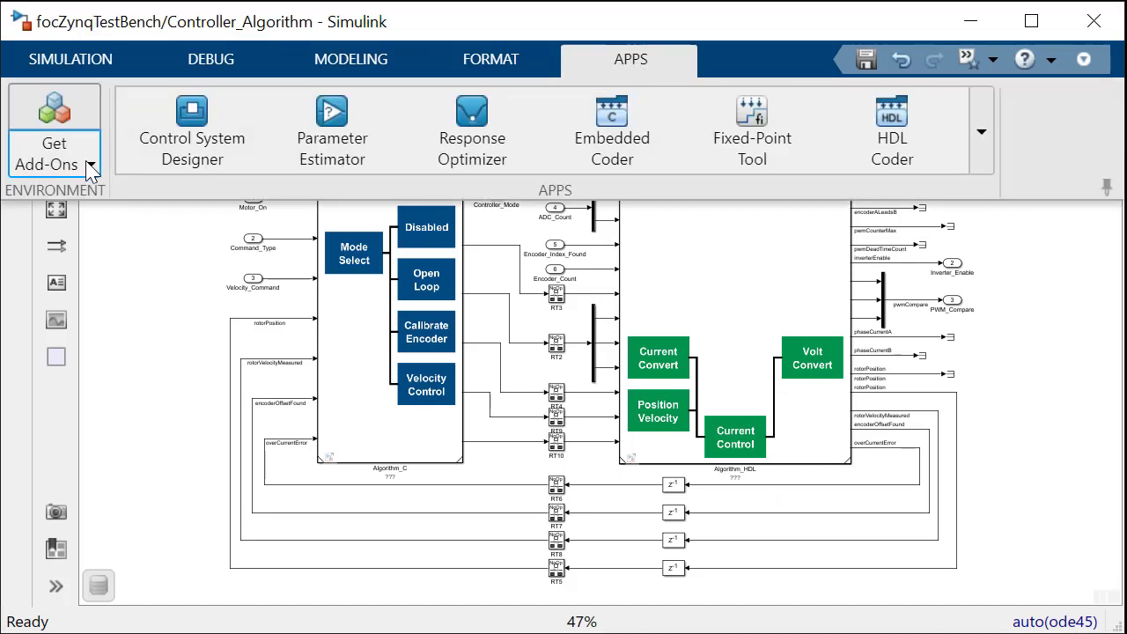
pyautogui.click(84, 299)
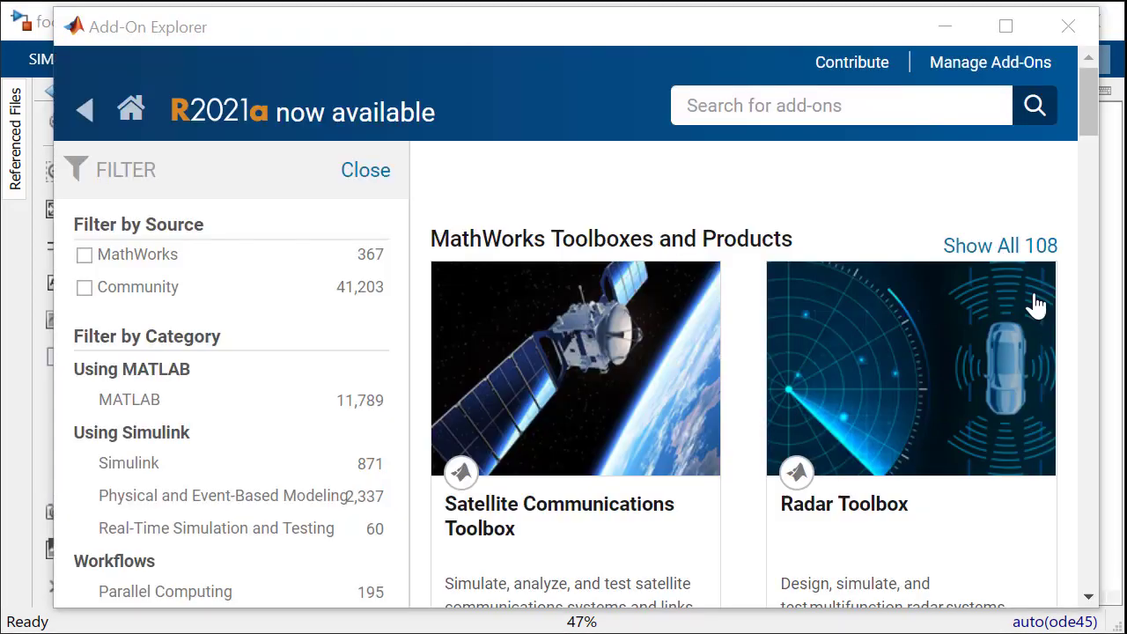
pyautogui.click(933, 111)
pyautogui.write('xilinx ')
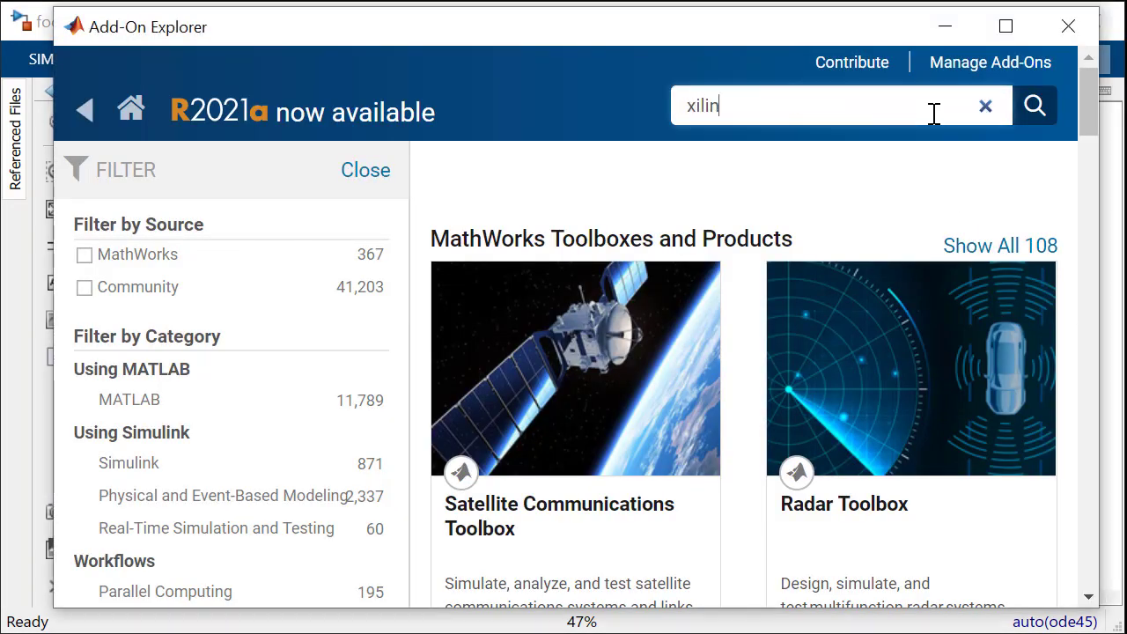
pyautogui.write('zynq')
pyautogui.press('Return')
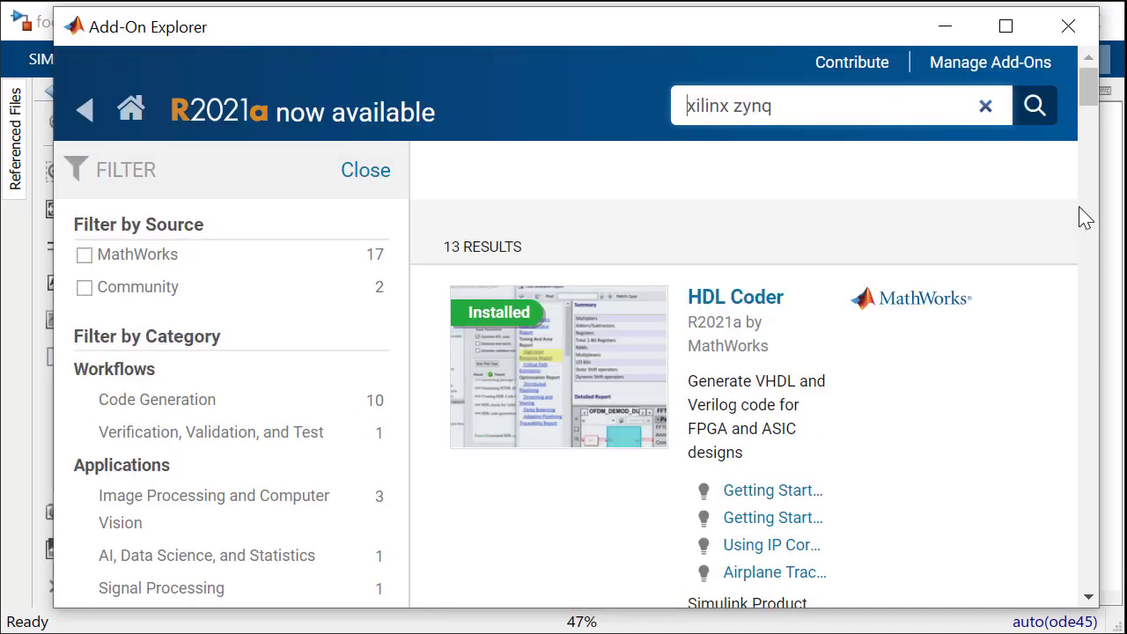
pyautogui.scroll(-2, 1082, 226)
pyautogui.scroll(-6, 1083, 226)
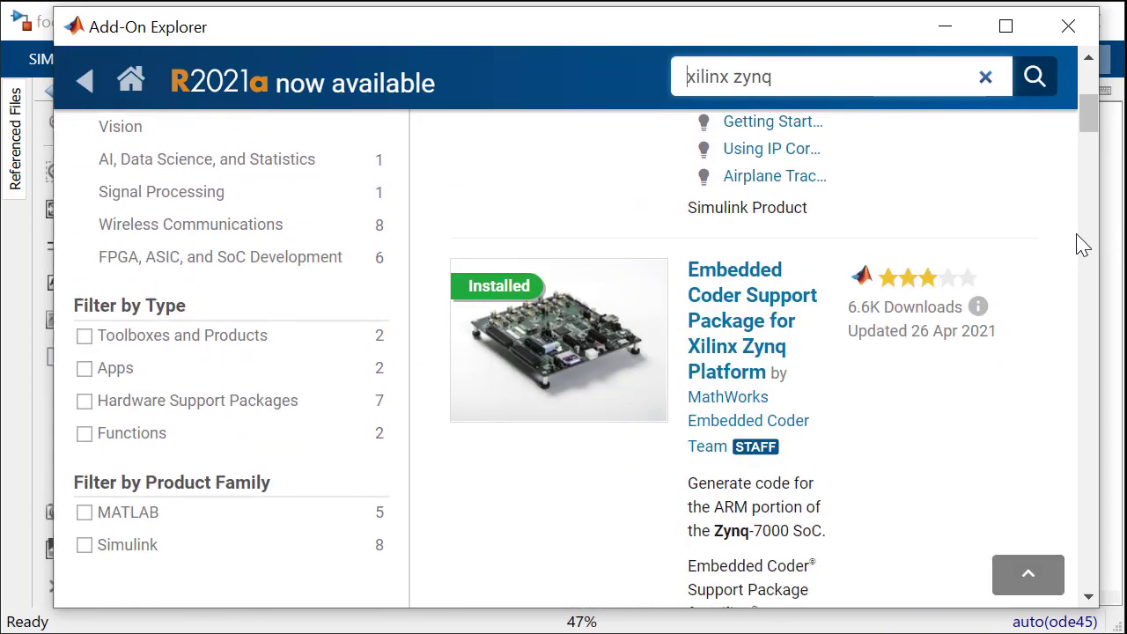
pyautogui.scroll(-11, 1083, 244)
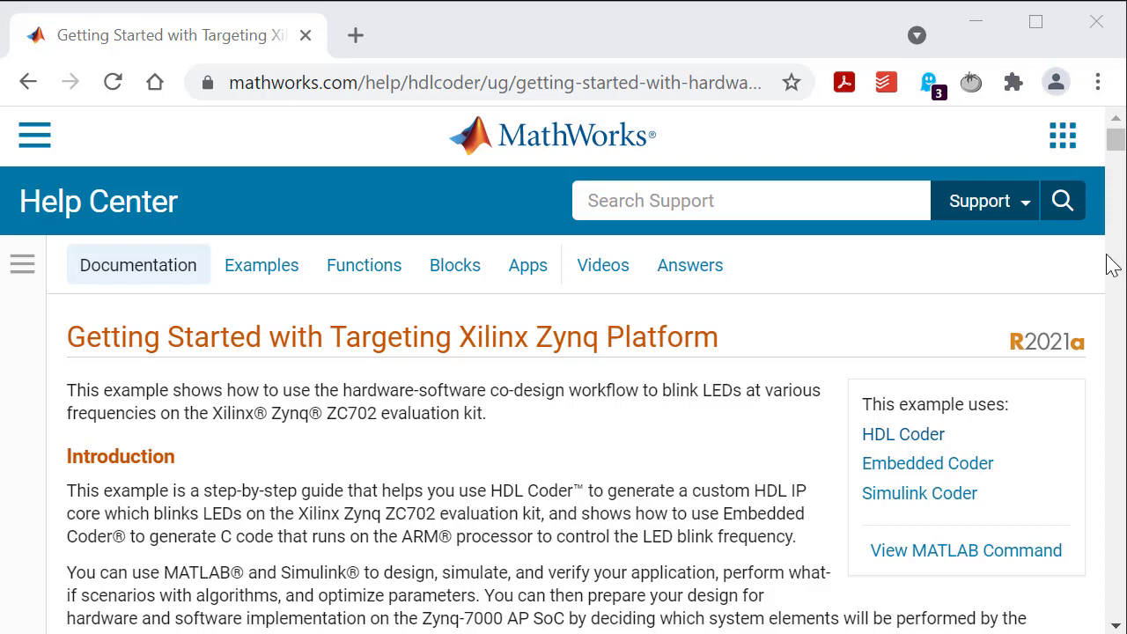
# - Scroll through the Zynq example page's workflow steps and requirements
pyautogui.scroll(-3, 1112, 269)
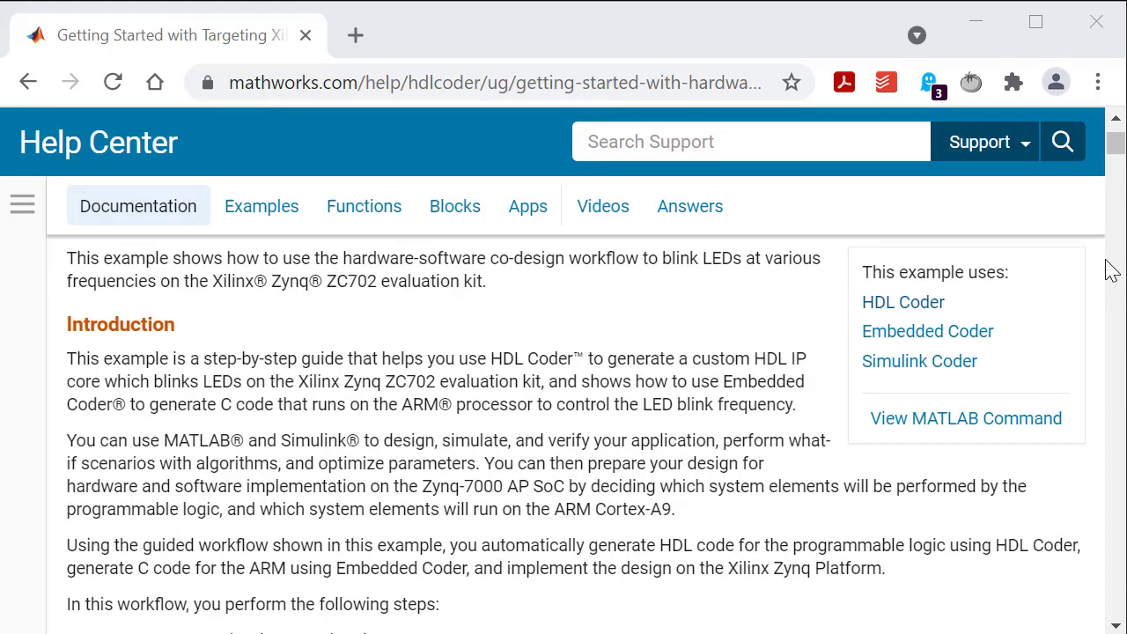
pyautogui.scroll(-3, 1112, 269)
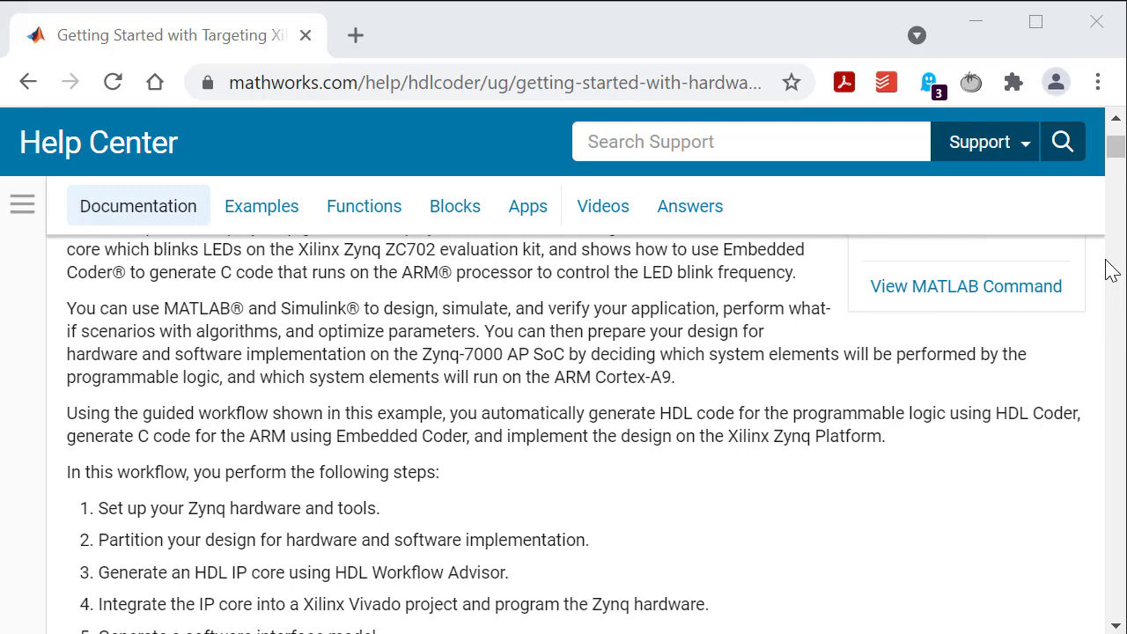
pyautogui.scroll(-3, 1112, 268)
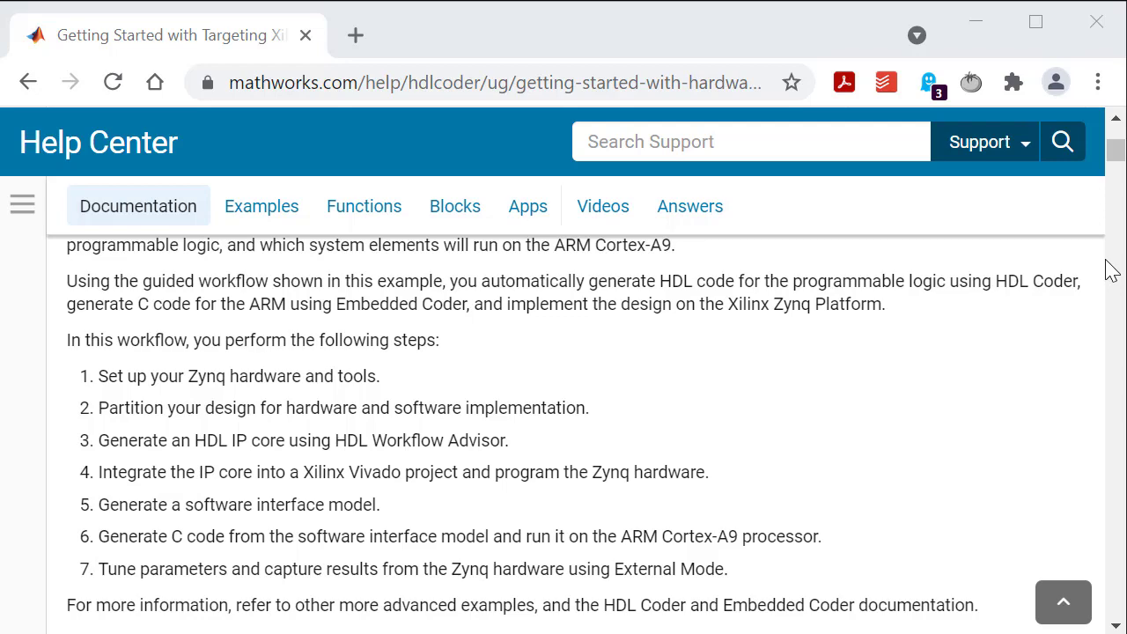
pyautogui.scroll(-9, 1112, 268)
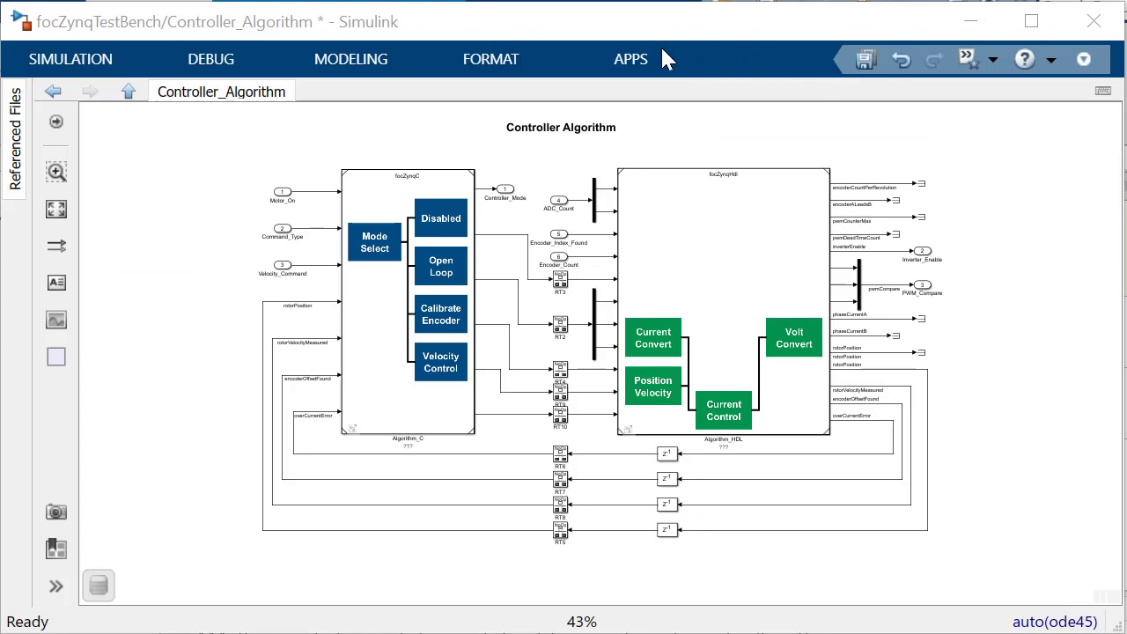
# - Generate C code for the focZynqC partition with Embedded Coder, without building
pyautogui.click(630, 59)
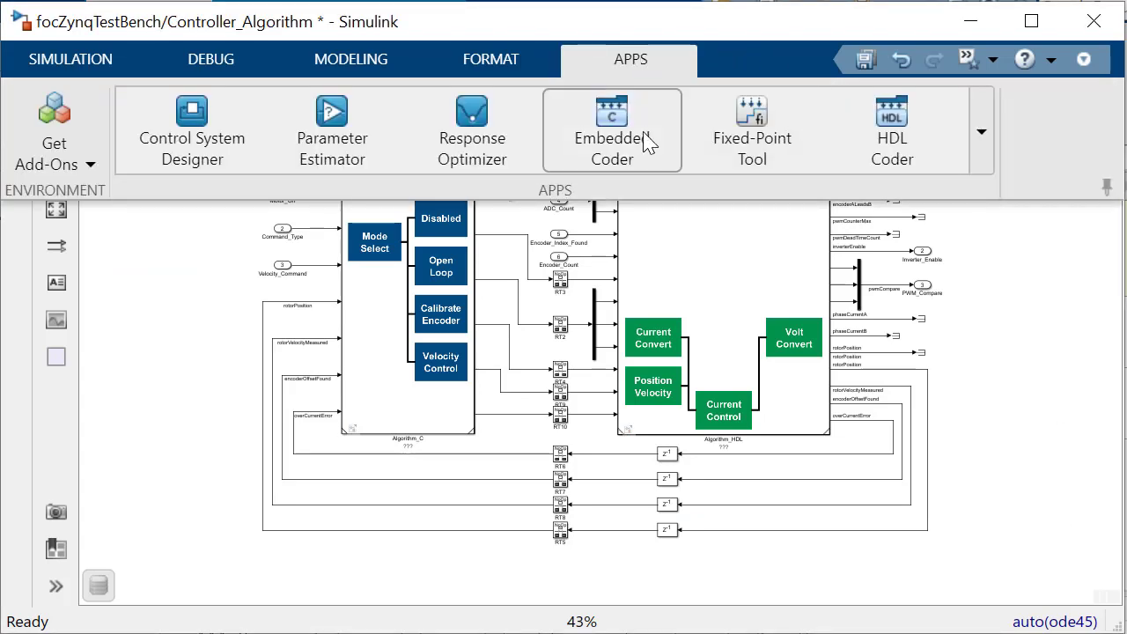
pyautogui.click(642, 147)
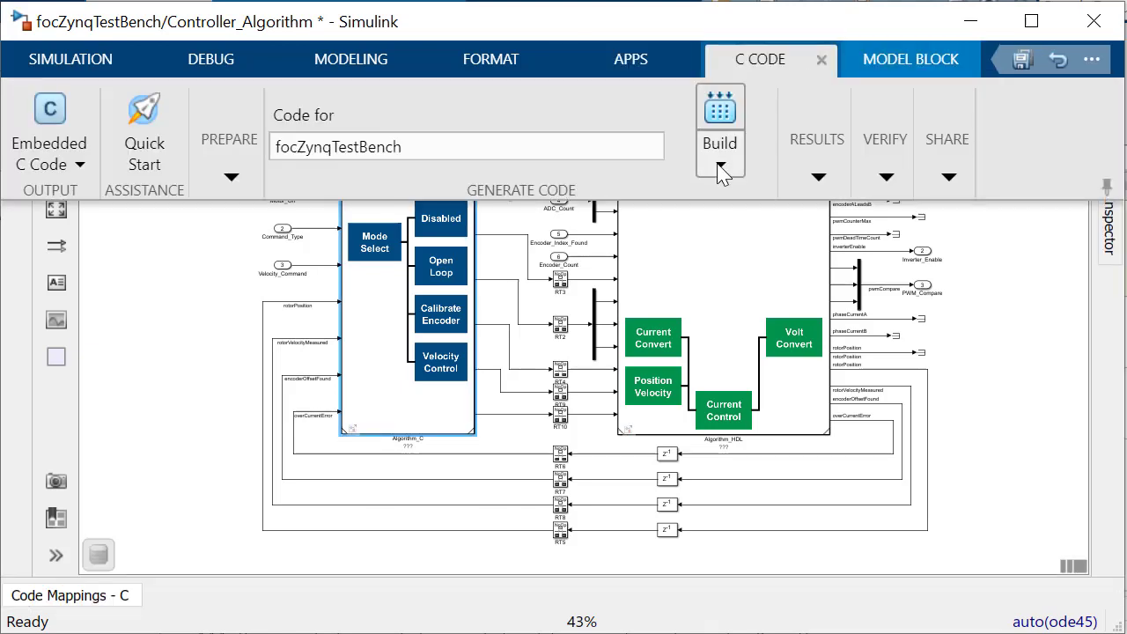
pyautogui.click(720, 169)
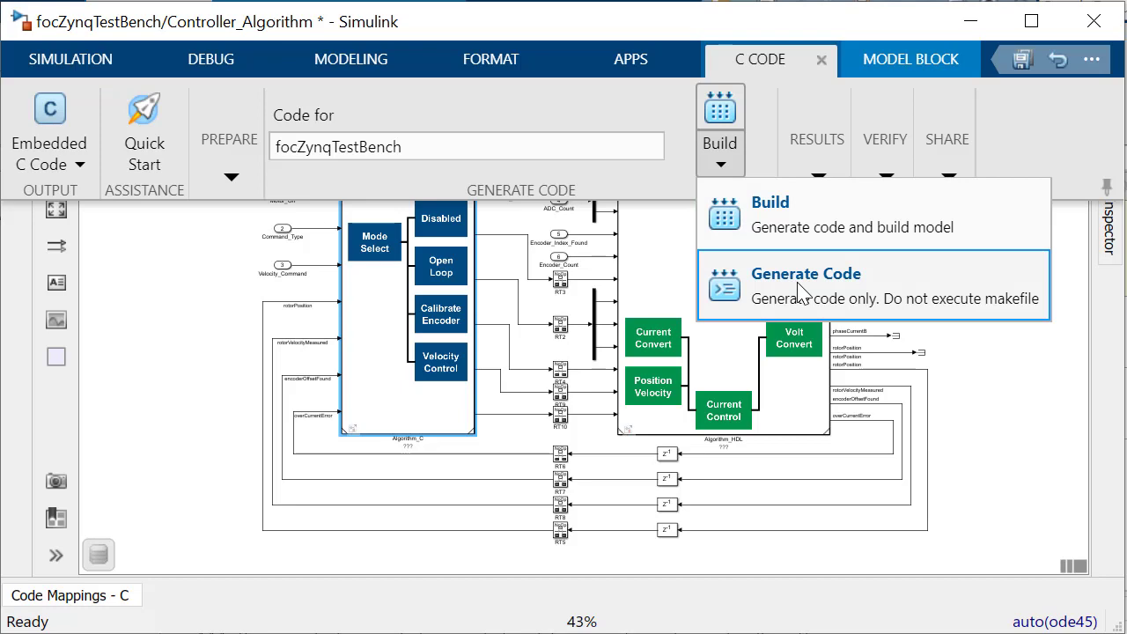
pyautogui.click(847, 310)
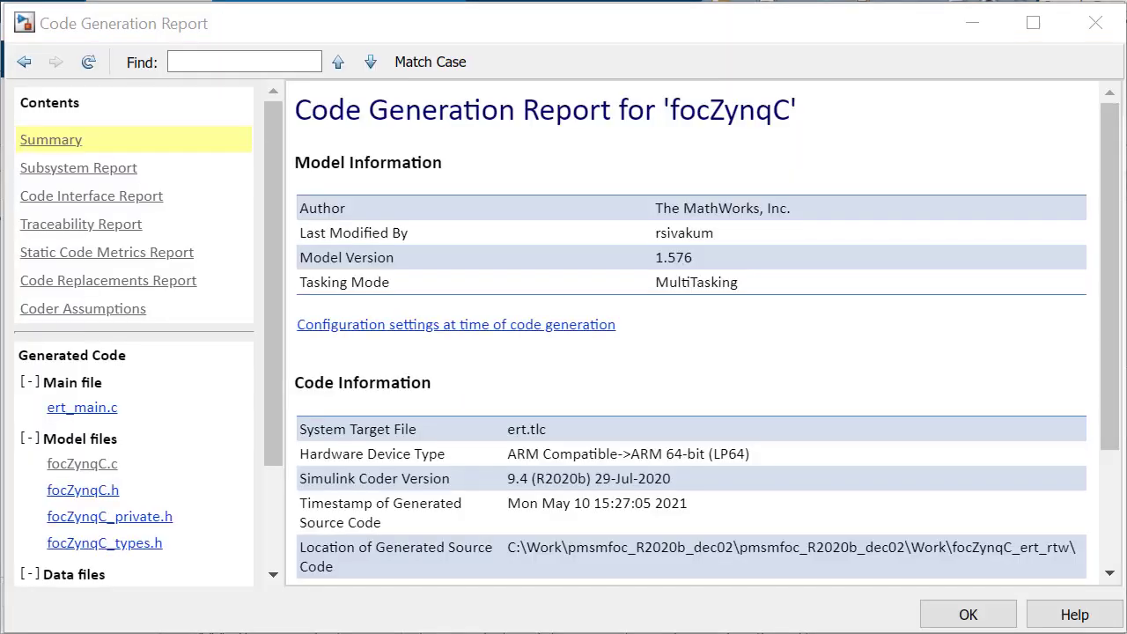
# - Read through the generated focZynqC.c source in the code generation report
pyautogui.click(93, 464)
pyautogui.scroll(-3, 795, 378)
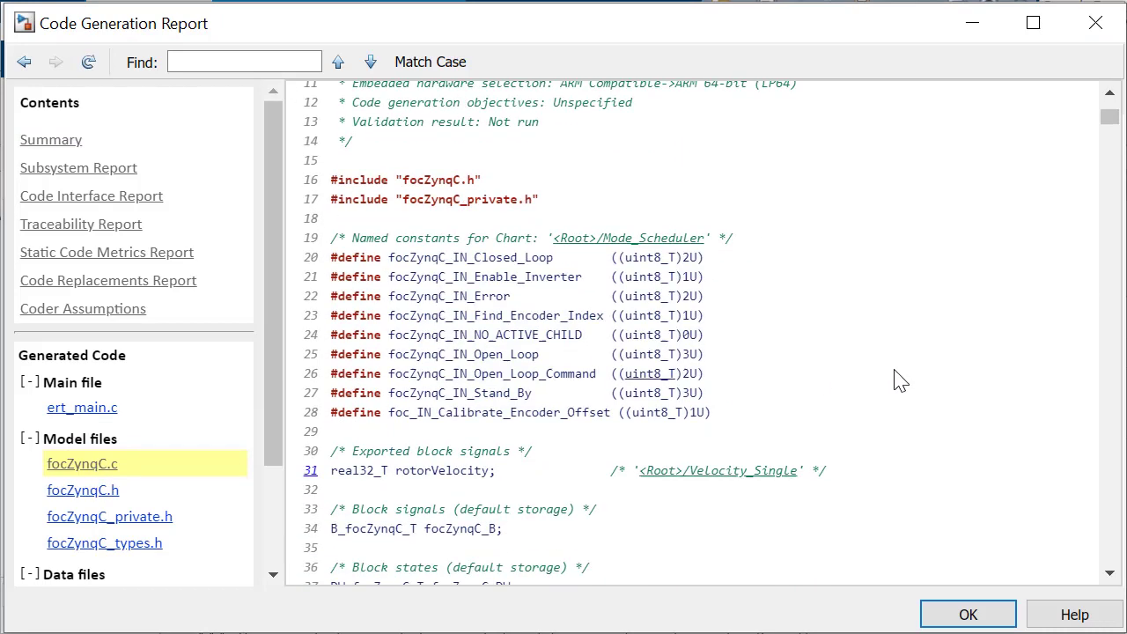
pyautogui.scroll(-7, 929, 381)
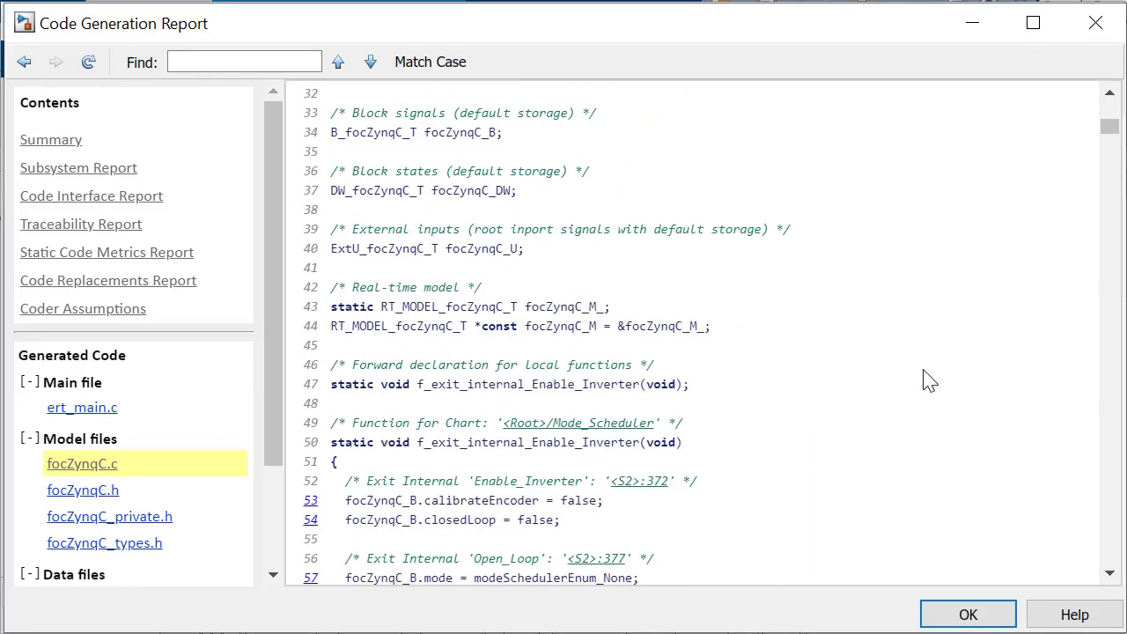
pyautogui.scroll(-5, 928, 380)
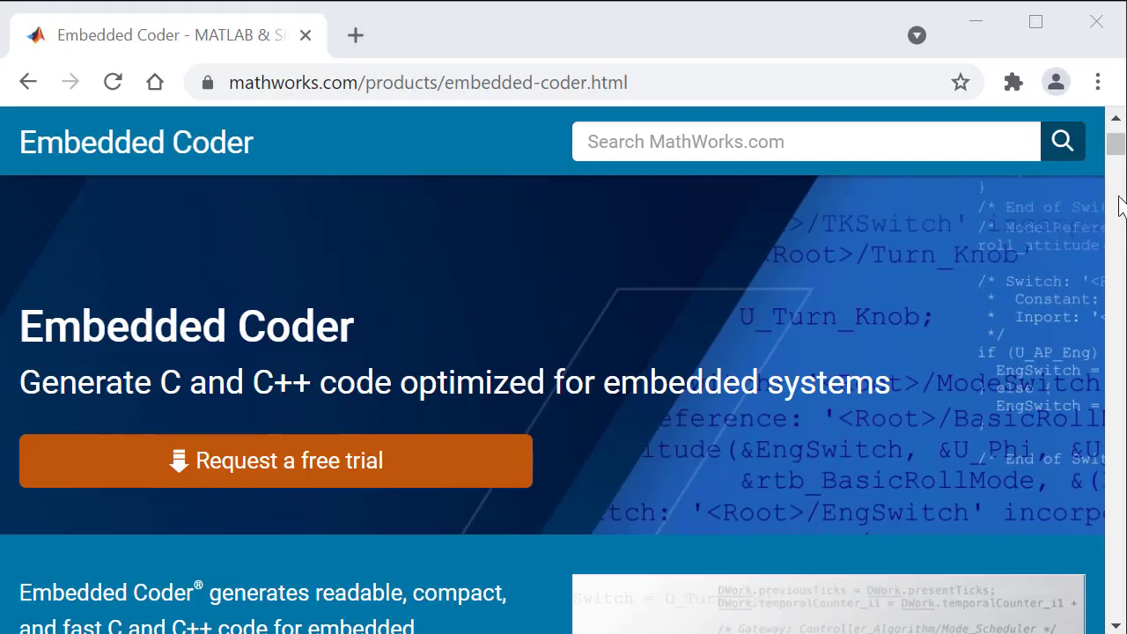
# - Scroll the Embedded Coder page, then launch HDL Coder with the focZynqHdl block selected
pyautogui.scroll(-5, 1124, 208)
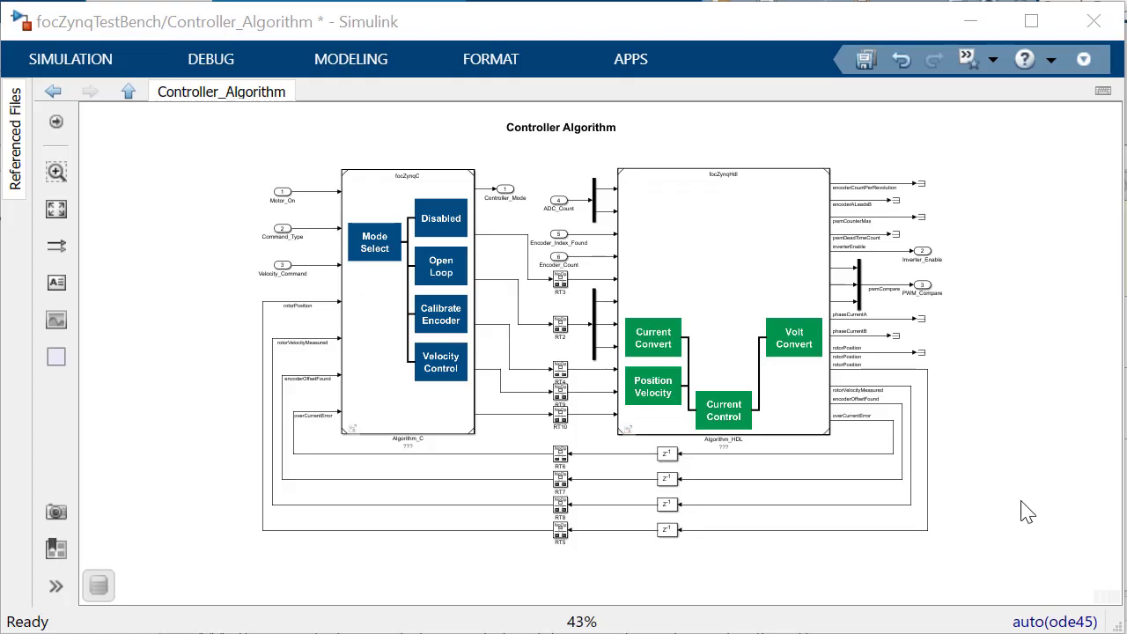
pyautogui.click(762, 283)
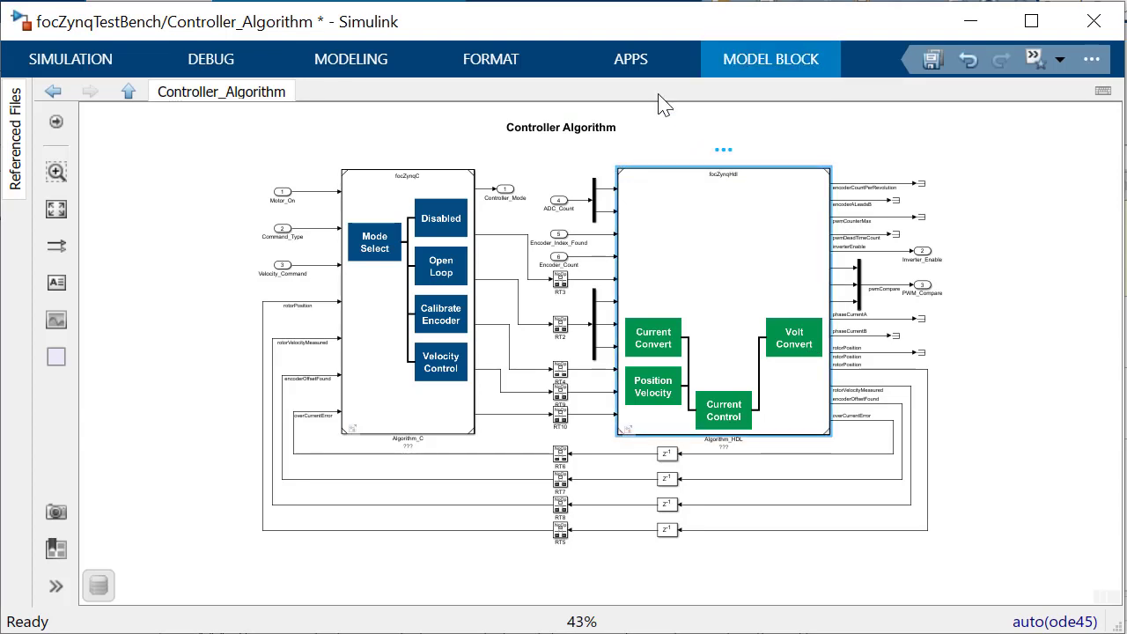
pyautogui.click(649, 72)
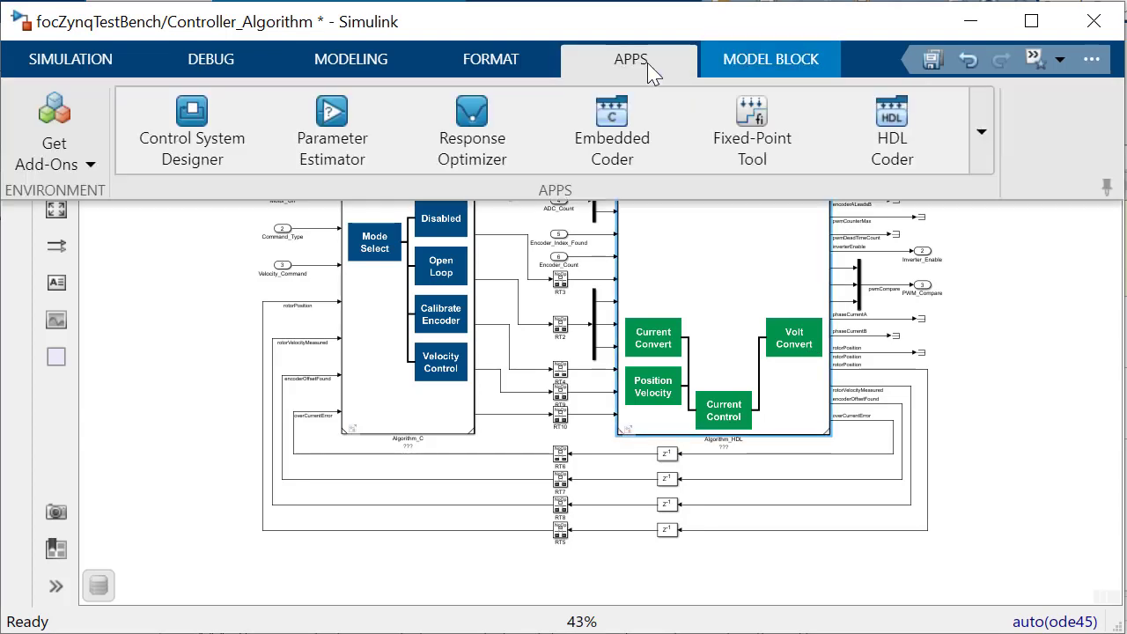
pyautogui.click(898, 145)
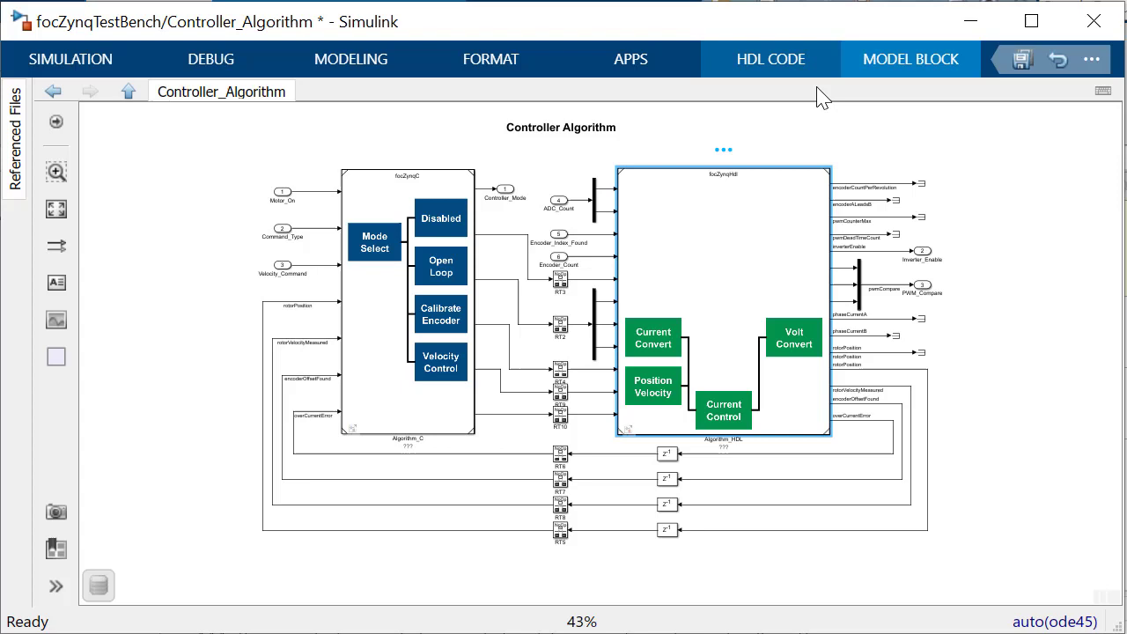
# - In HDL Workflow Advisor, choose IP Core Generation, Xilinx Vivado, and Trenz TE0820 with CR00140
pyautogui.click(782, 63)
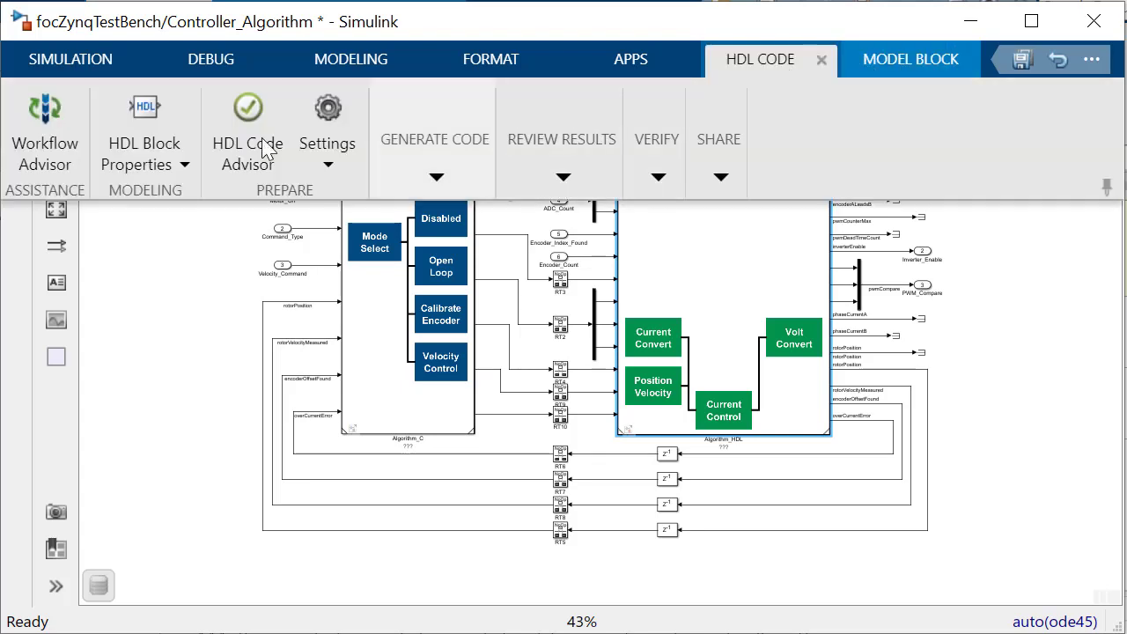
pyautogui.click(44, 136)
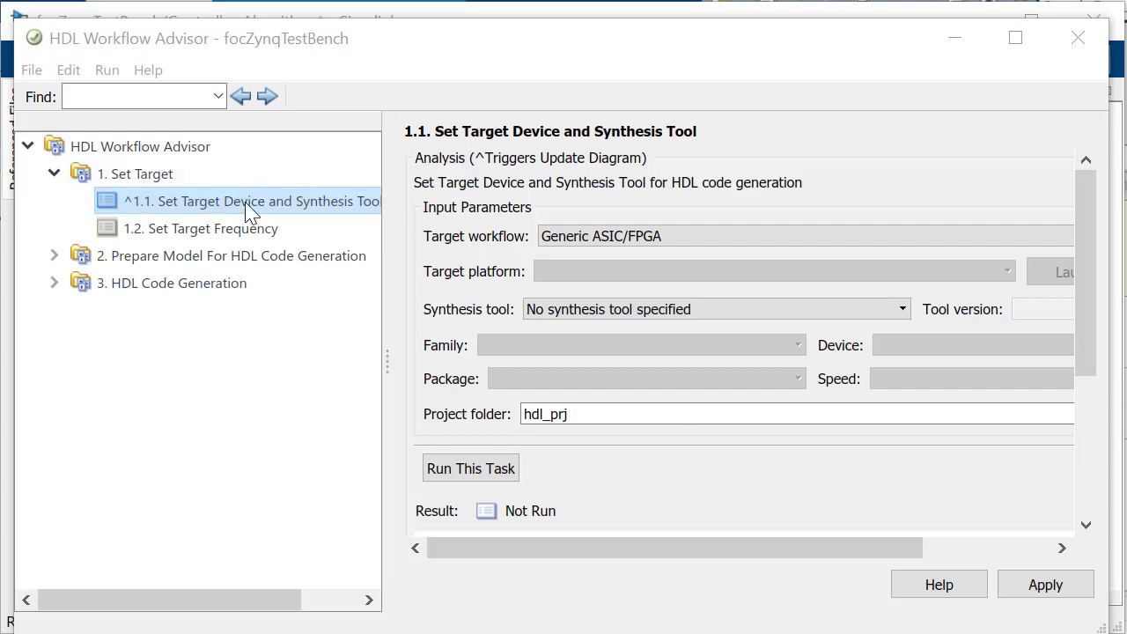
pyautogui.click(155, 196)
pyautogui.click(865, 238)
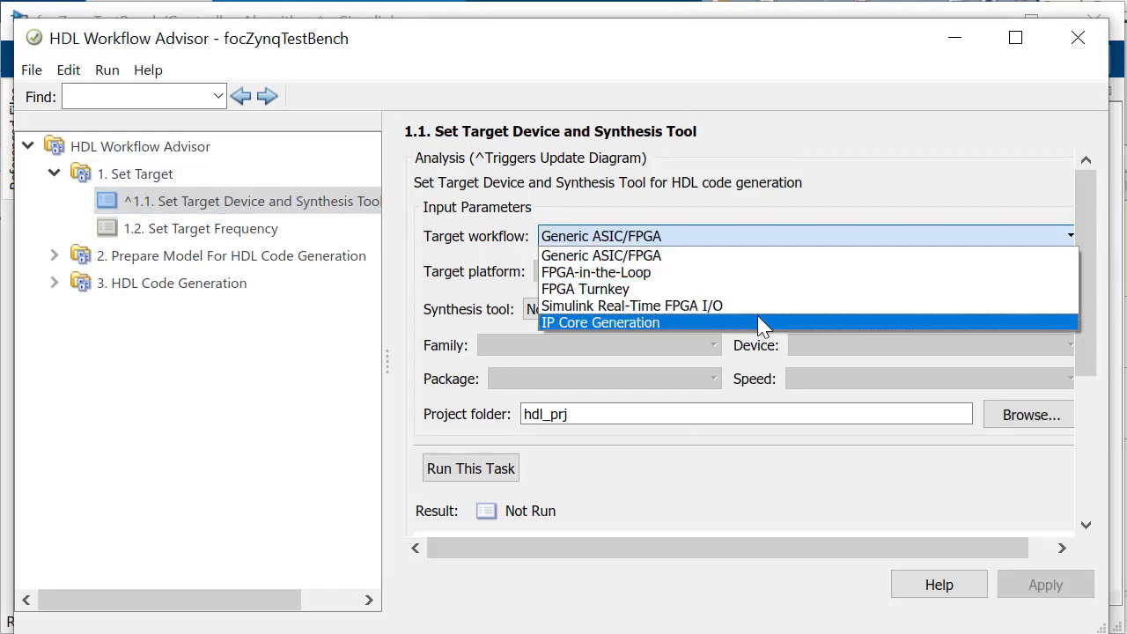
pyautogui.click(762, 322)
pyautogui.click(774, 319)
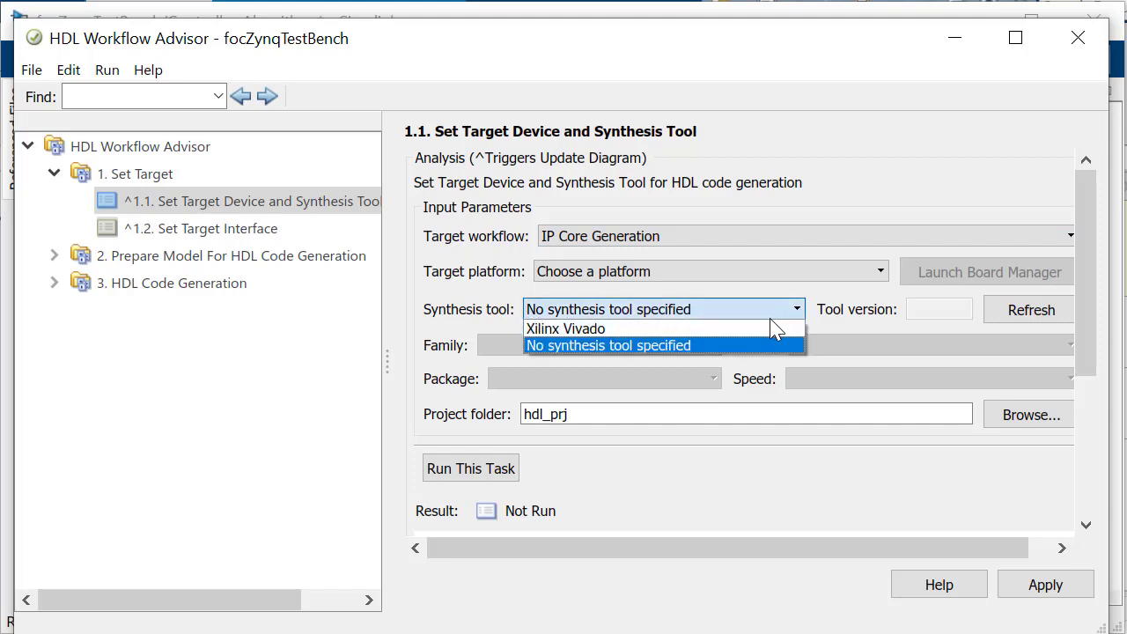
pyautogui.click(772, 330)
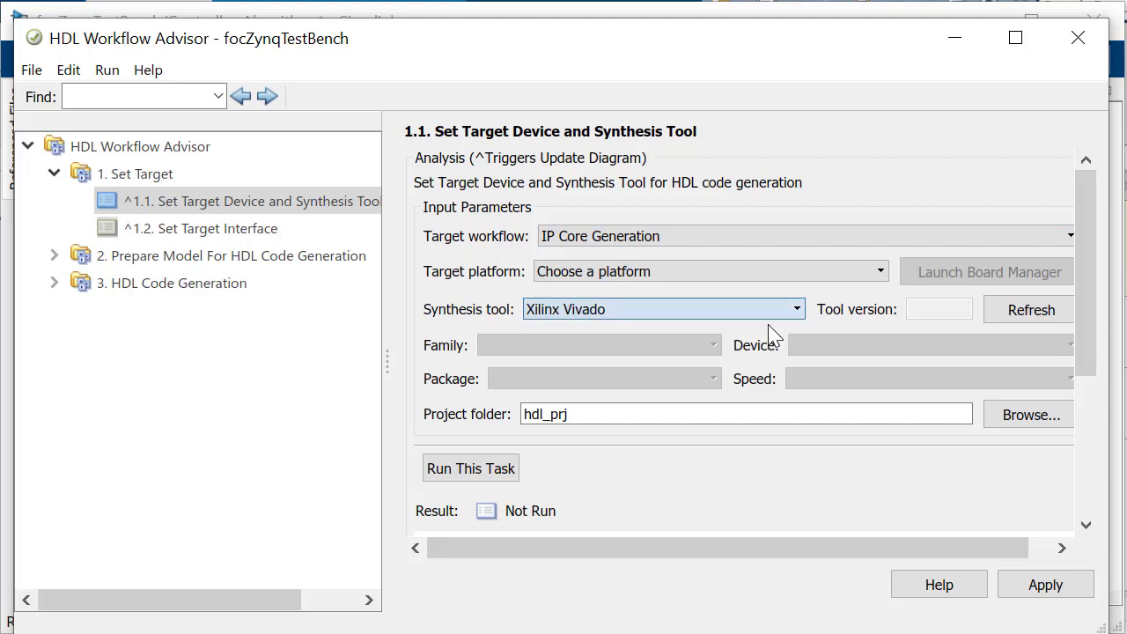
pyautogui.click(878, 274)
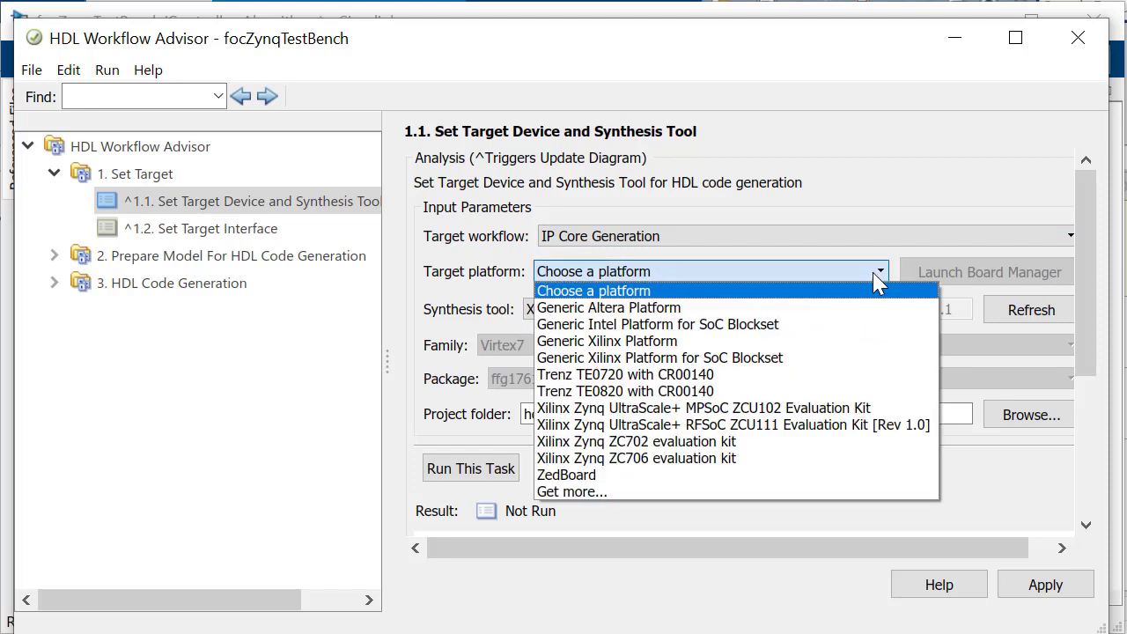
pyautogui.click(807, 392)
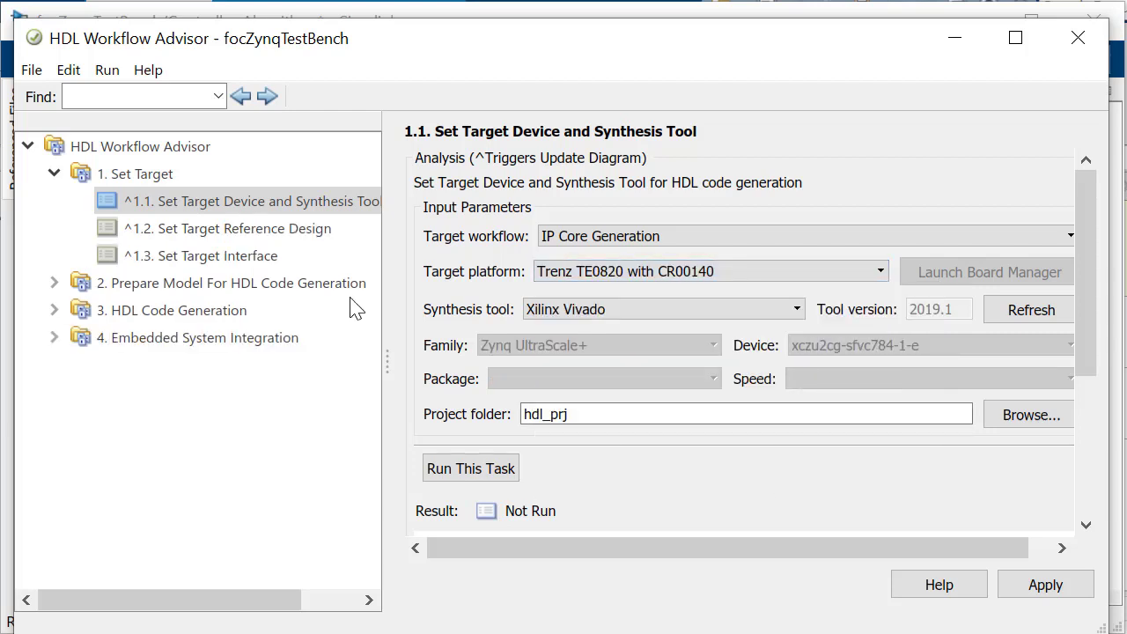
pyautogui.click(324, 231)
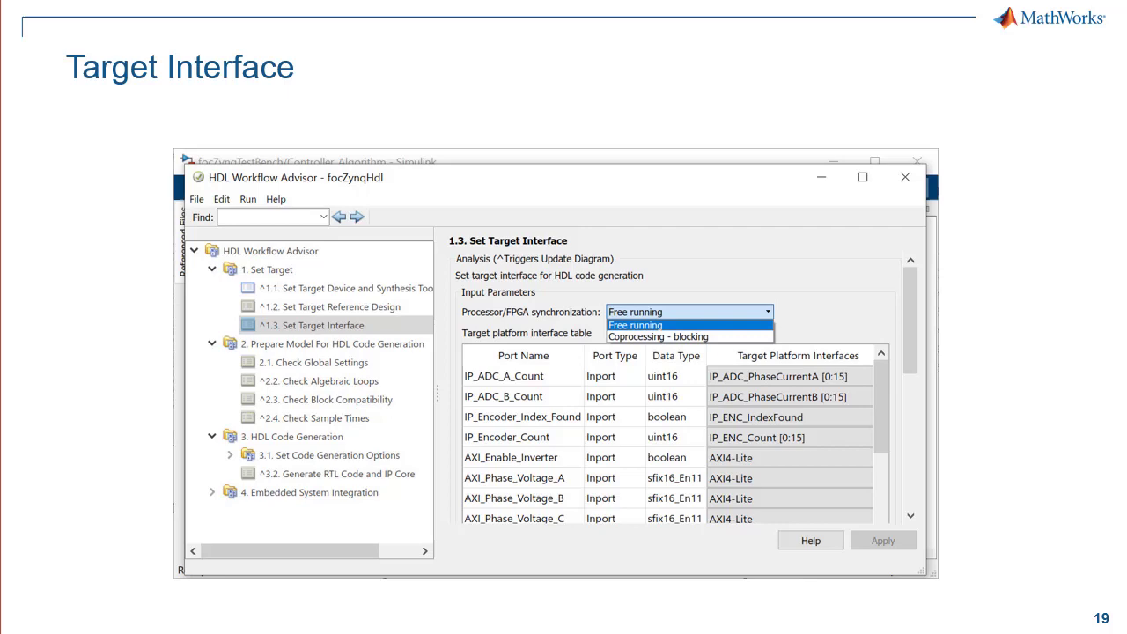
pyautogui.press('Right')
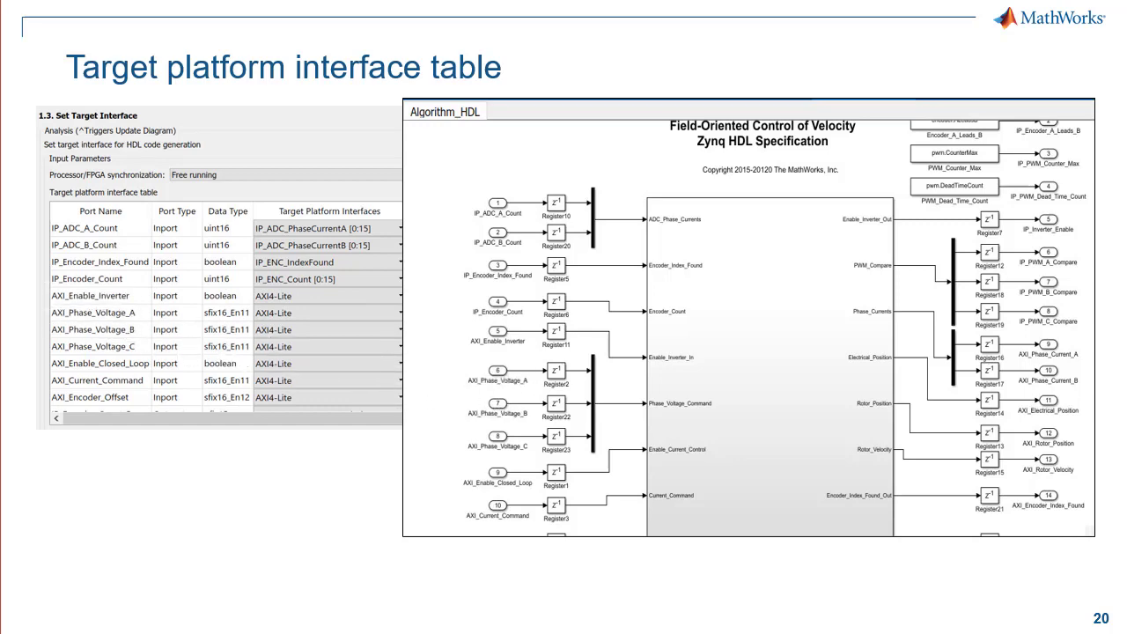
# - Advance the presentation past the reference design slide to slide 21
pyautogui.press('Right')
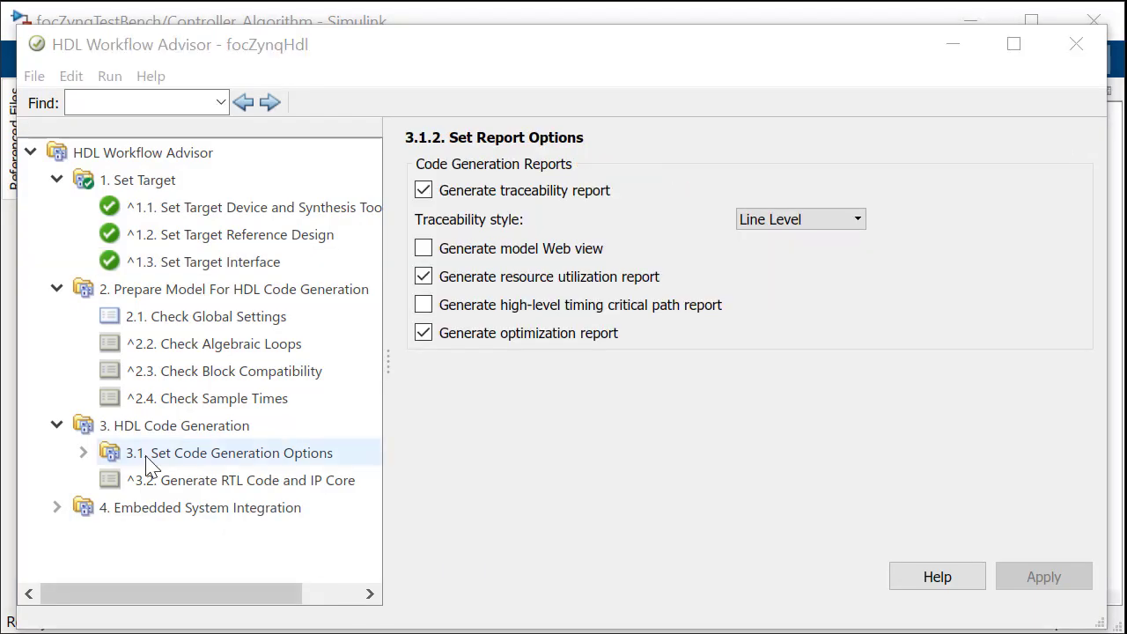
# - Review the 3.1 basic, report, advanced and optimization options, then run through 3.2 Generate RTL Code and IP Core
pyautogui.doubleClick(145, 456)
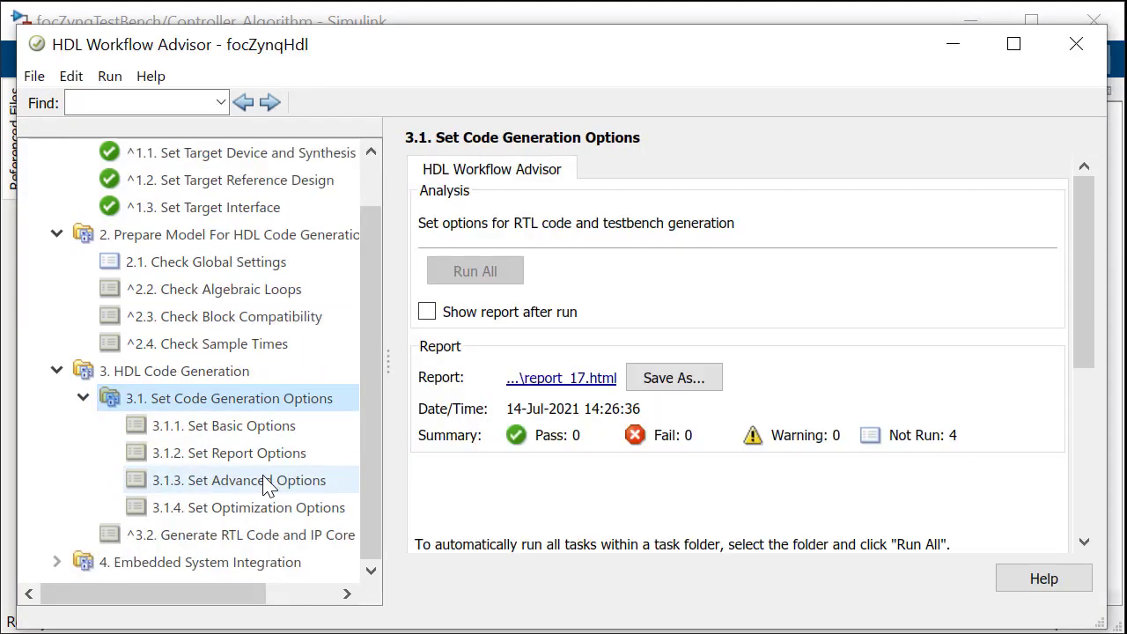
pyautogui.click(259, 425)
pyautogui.click(259, 457)
pyautogui.click(264, 480)
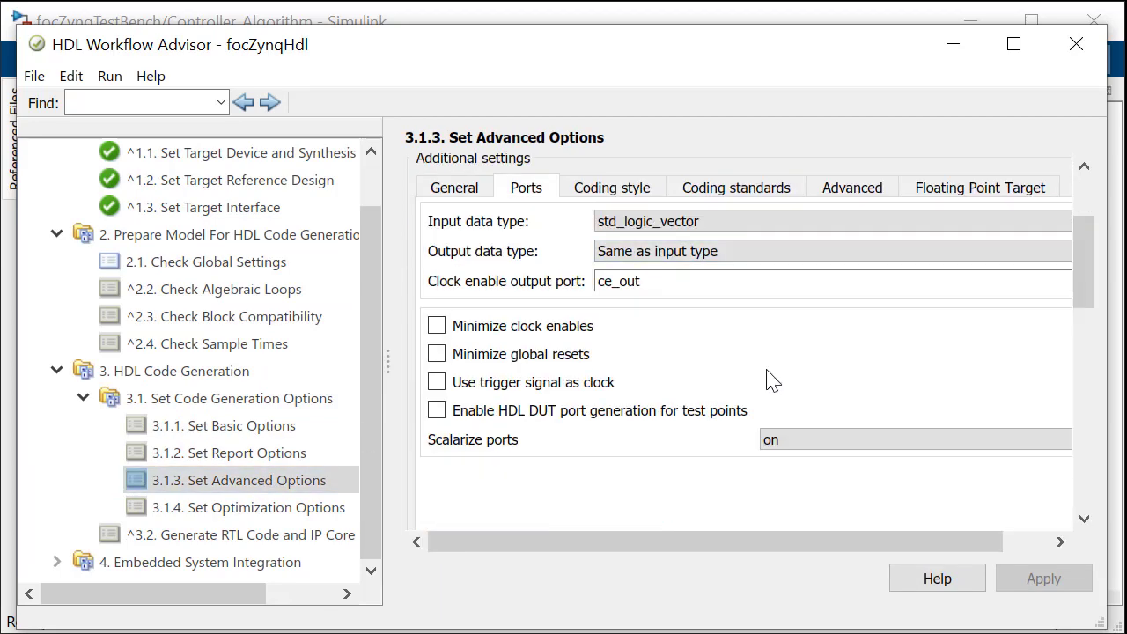
pyautogui.scroll(3, 771, 381)
pyautogui.click(238, 507)
pyautogui.rightClick(286, 537)
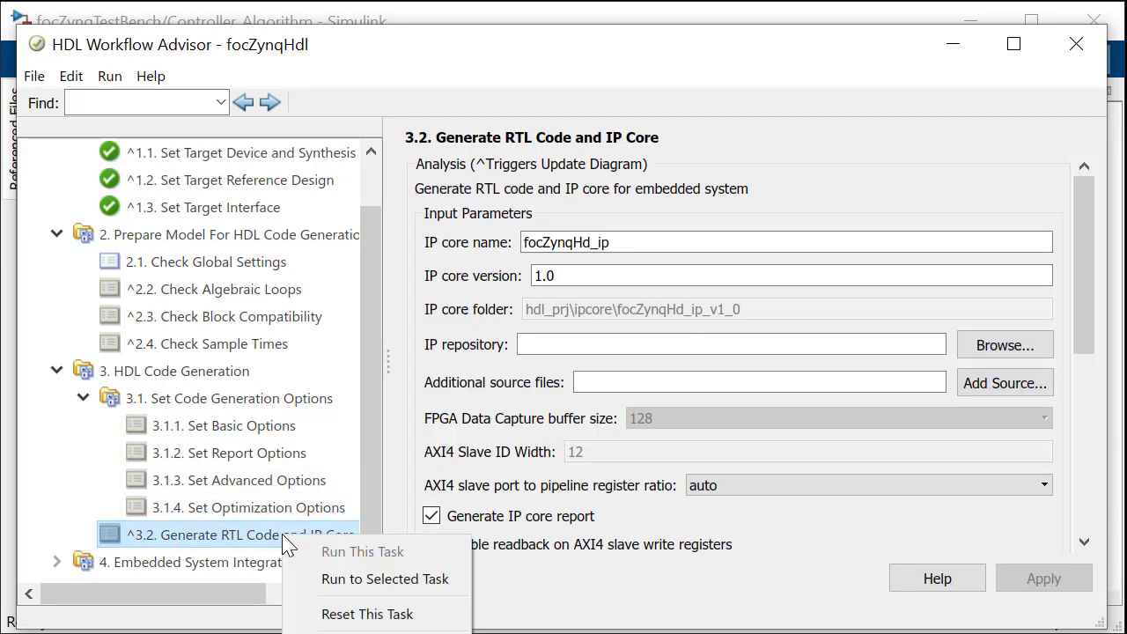
pyautogui.click(332, 580)
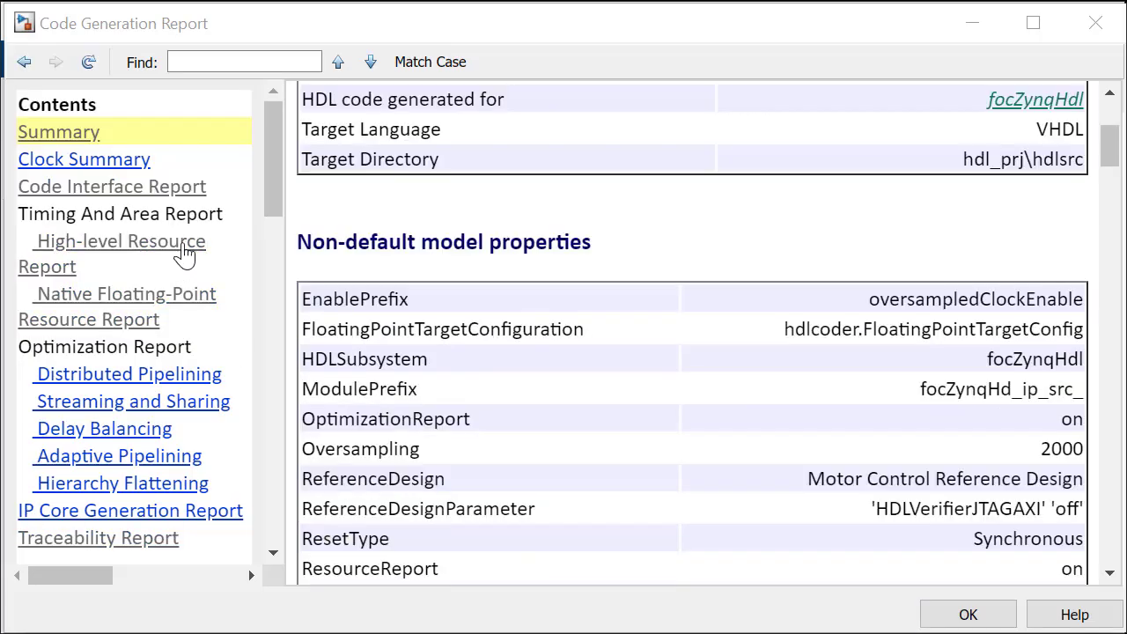
# - Trace VHDL line 152 back to the ADC_Count_To_Current block, then navigate from the block to its code
pyautogui.click(185, 241)
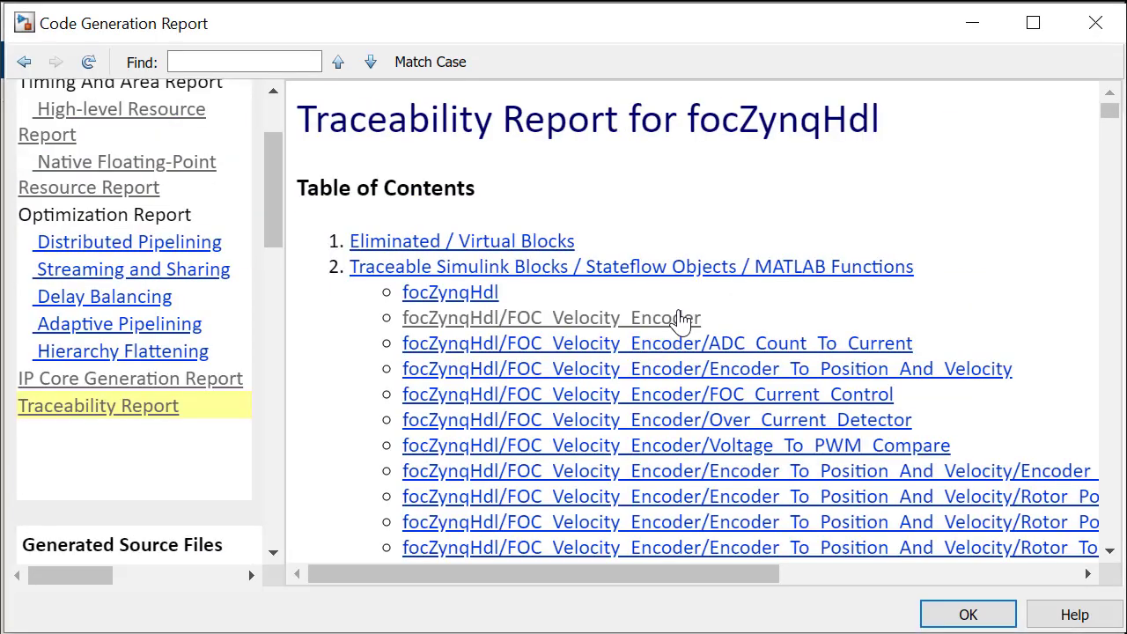
pyautogui.click(681, 318)
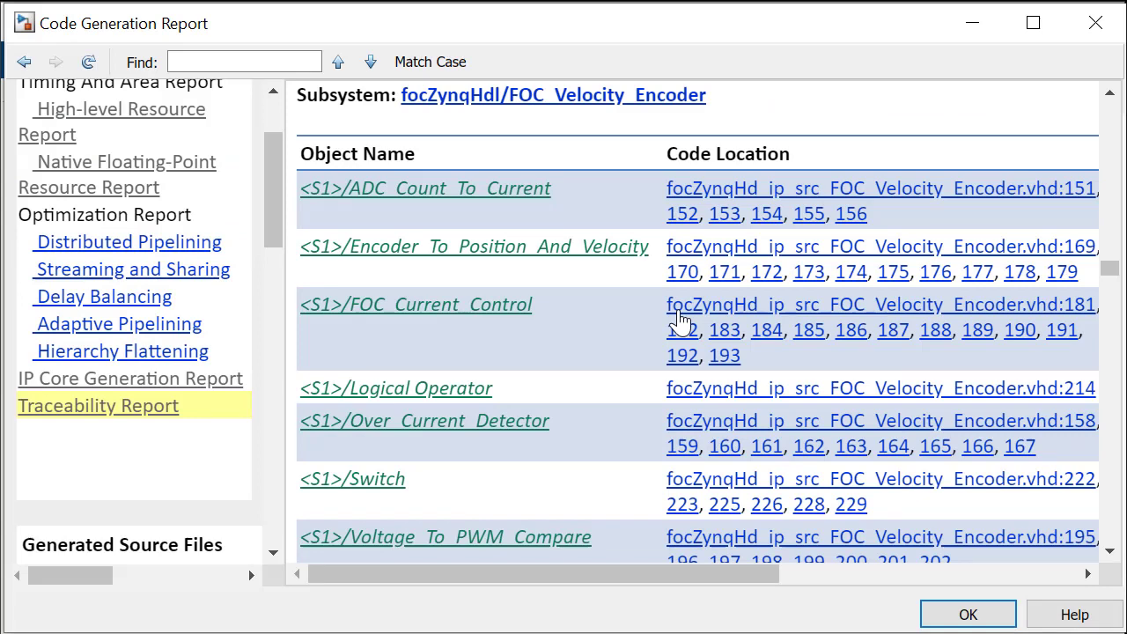
pyautogui.click(682, 215)
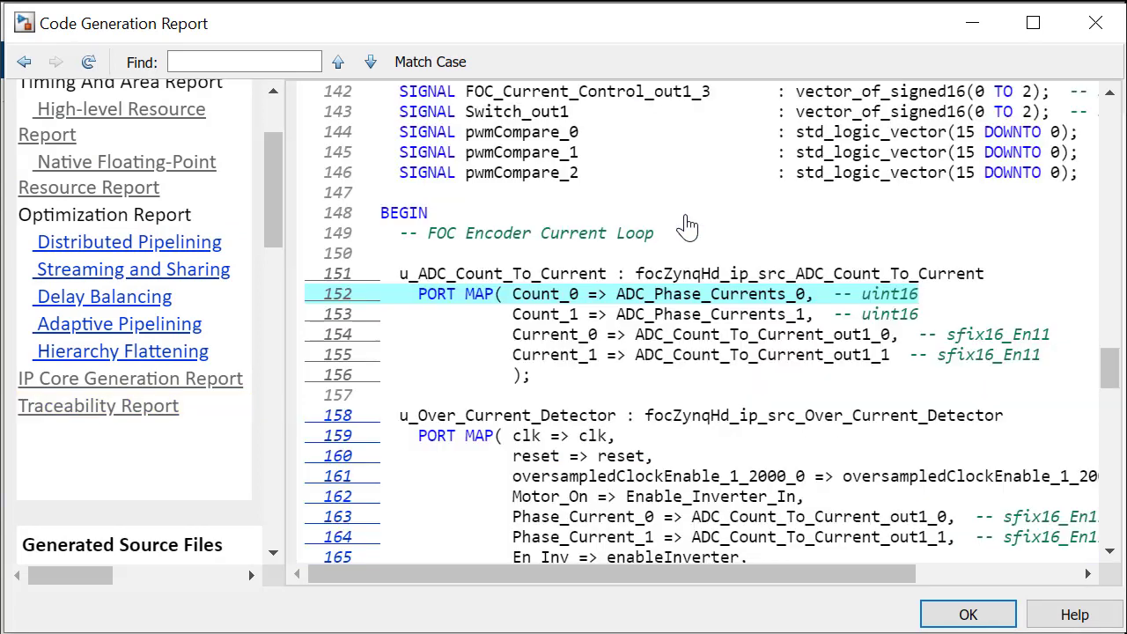
pyautogui.click(335, 296)
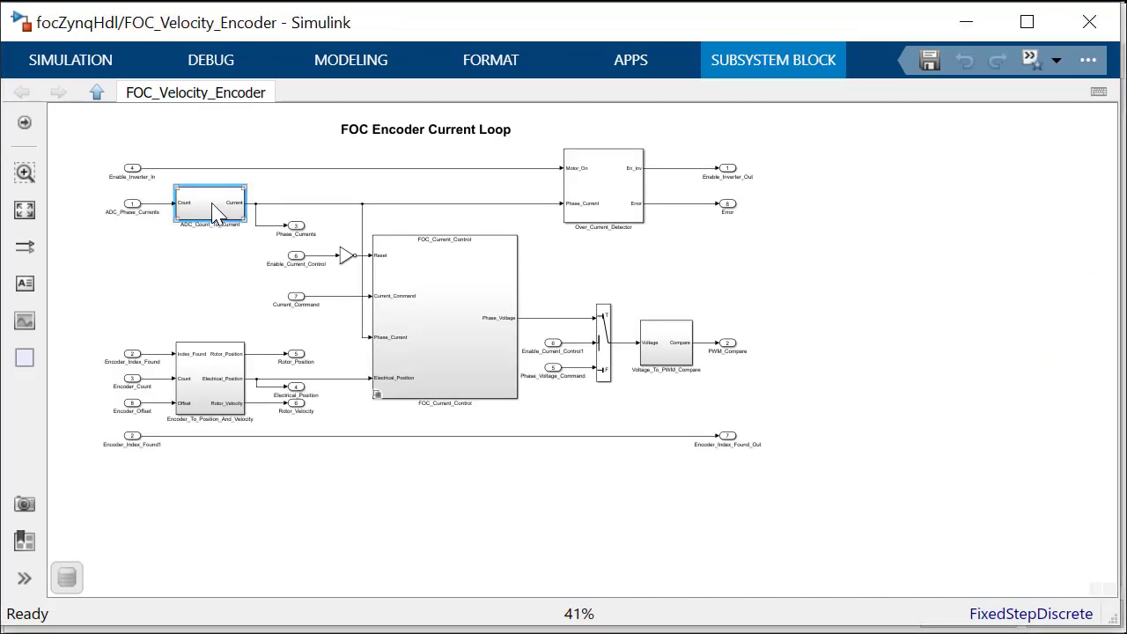
pyautogui.rightClick(226, 201)
pyautogui.moveTo(636, 13)
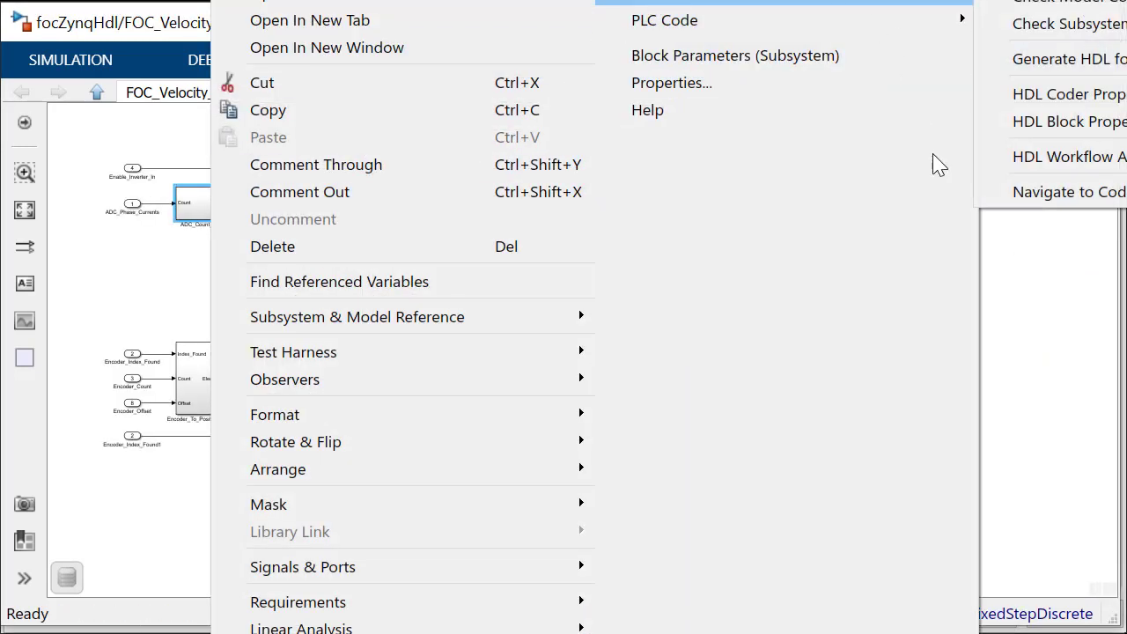
pyautogui.click(1024, 190)
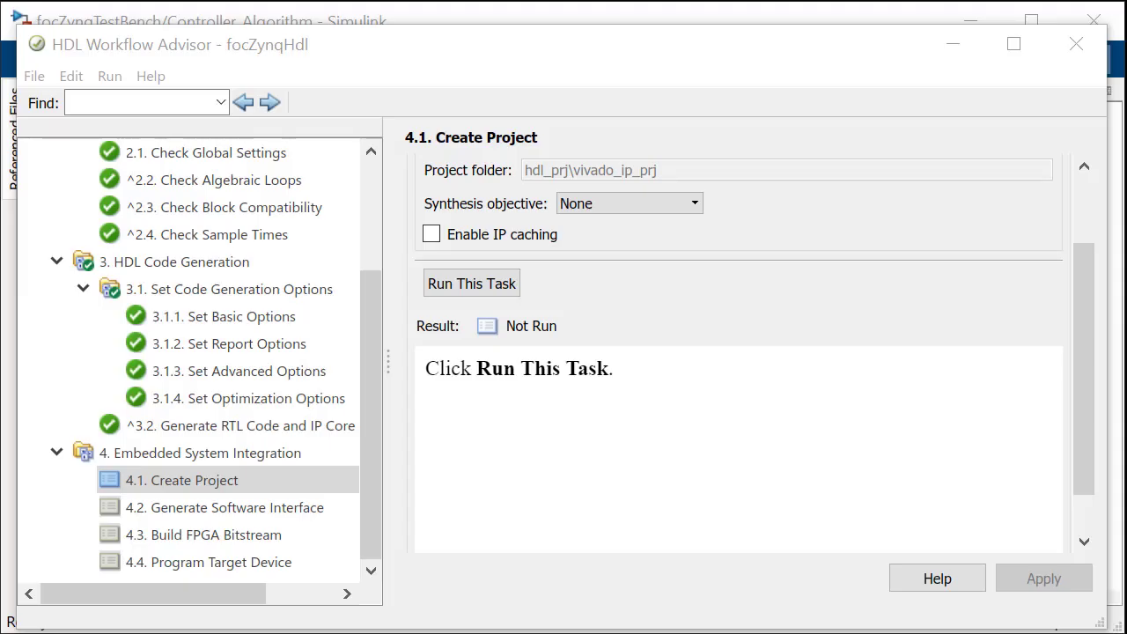
# - Run 4.1 Create Project and 4.2 Generate Software Interface, then open the gm_focZynqHdl_interface model
pyautogui.rightClick(168, 481)
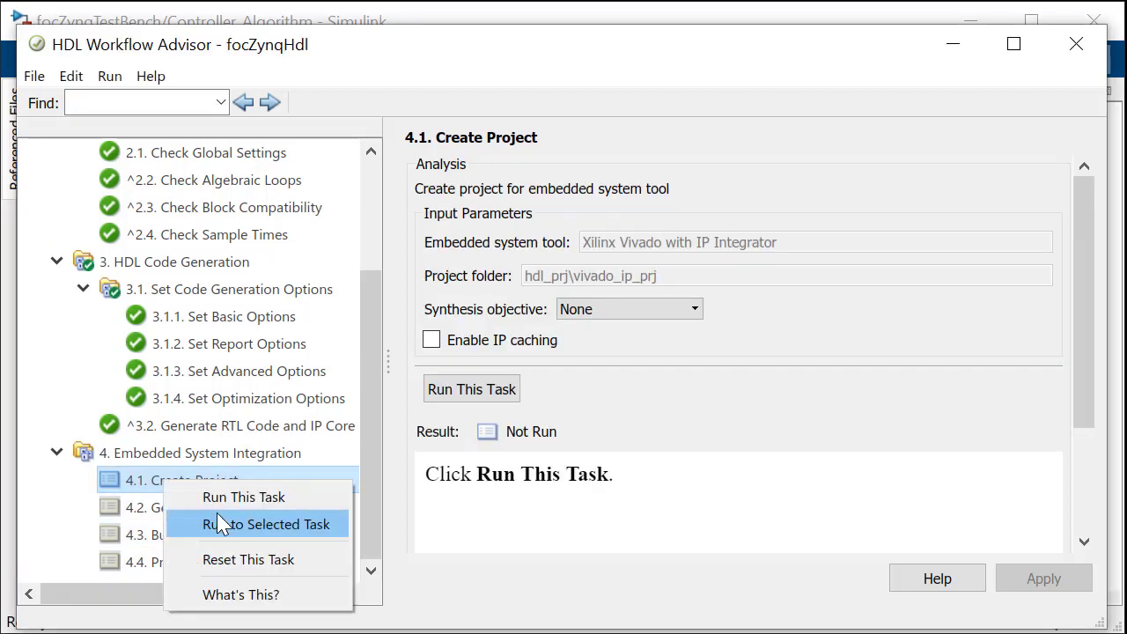
pyautogui.click(218, 517)
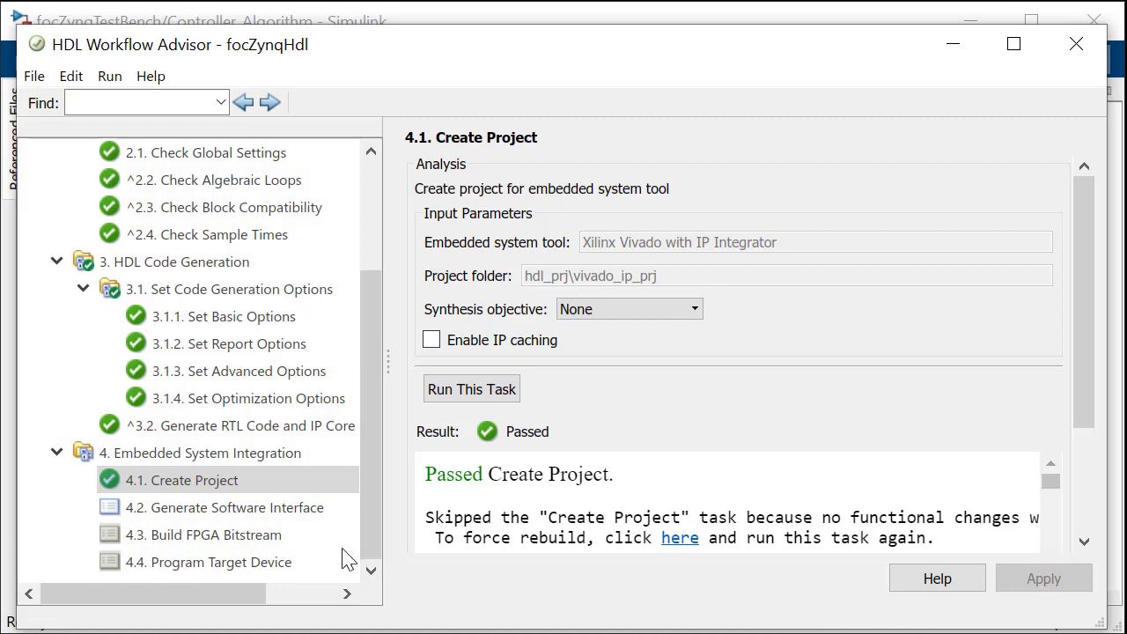
pyautogui.rightClick(307, 513)
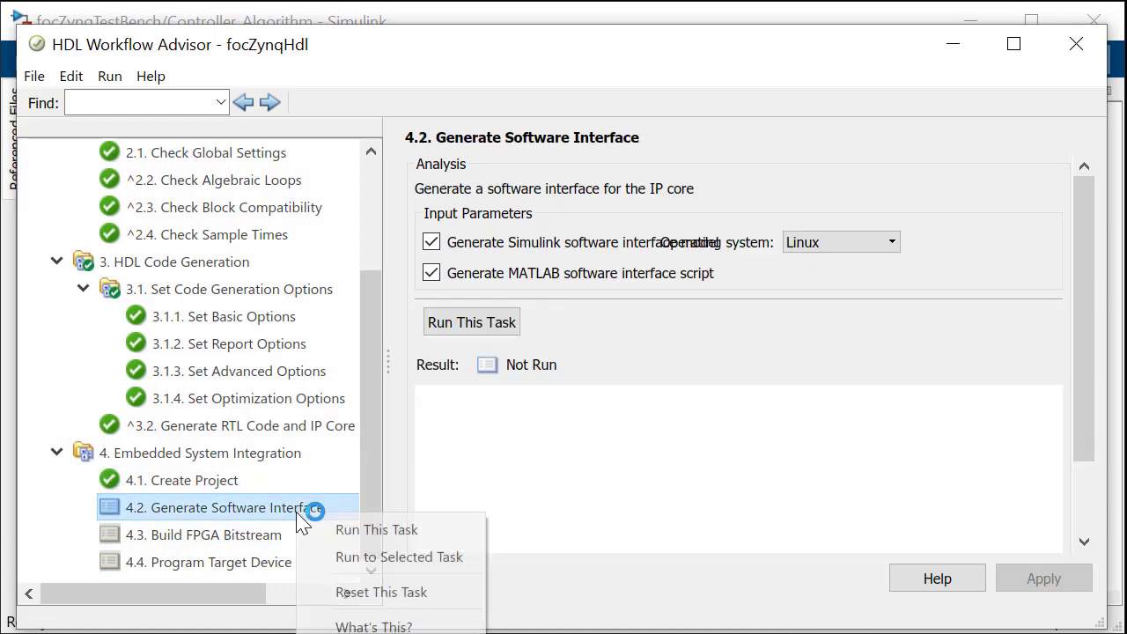
pyautogui.click(334, 534)
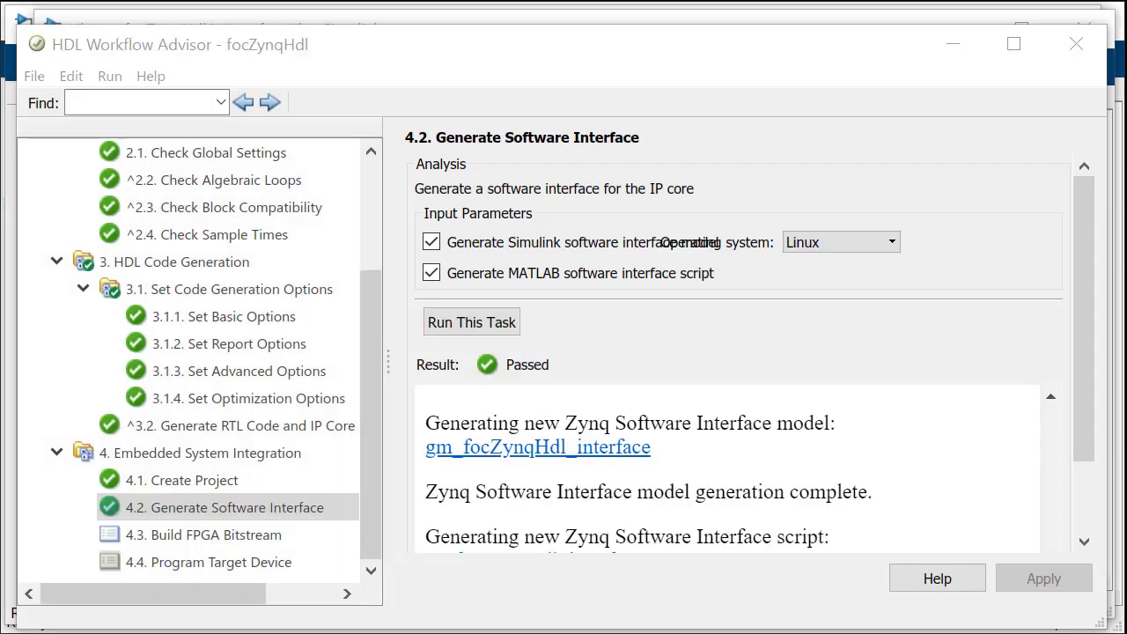
pyautogui.click(558, 450)
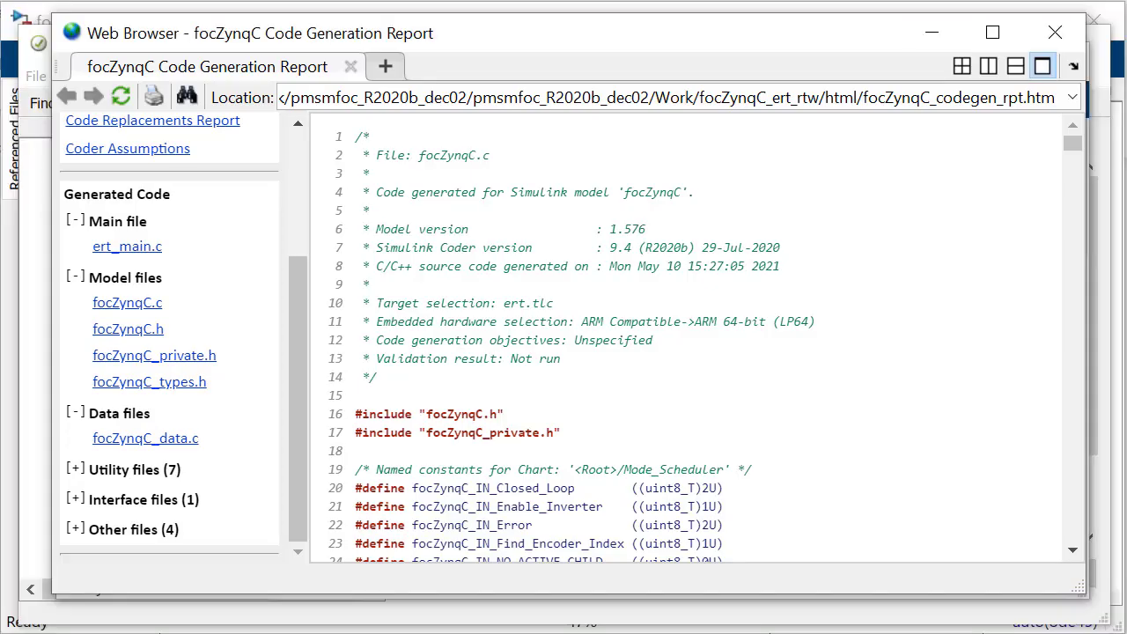
# - Show the generated axi4Lite.c file from Other files in the focZynqC report
pyautogui.click(124, 529)
pyautogui.scroll(-3, 161, 458)
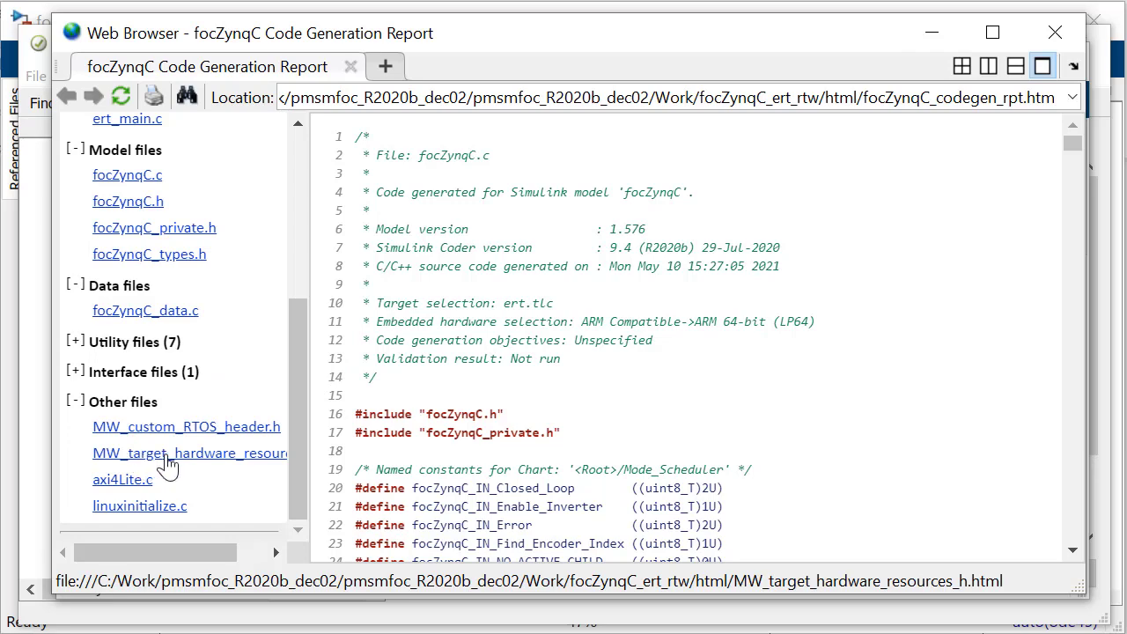
pyautogui.click(142, 483)
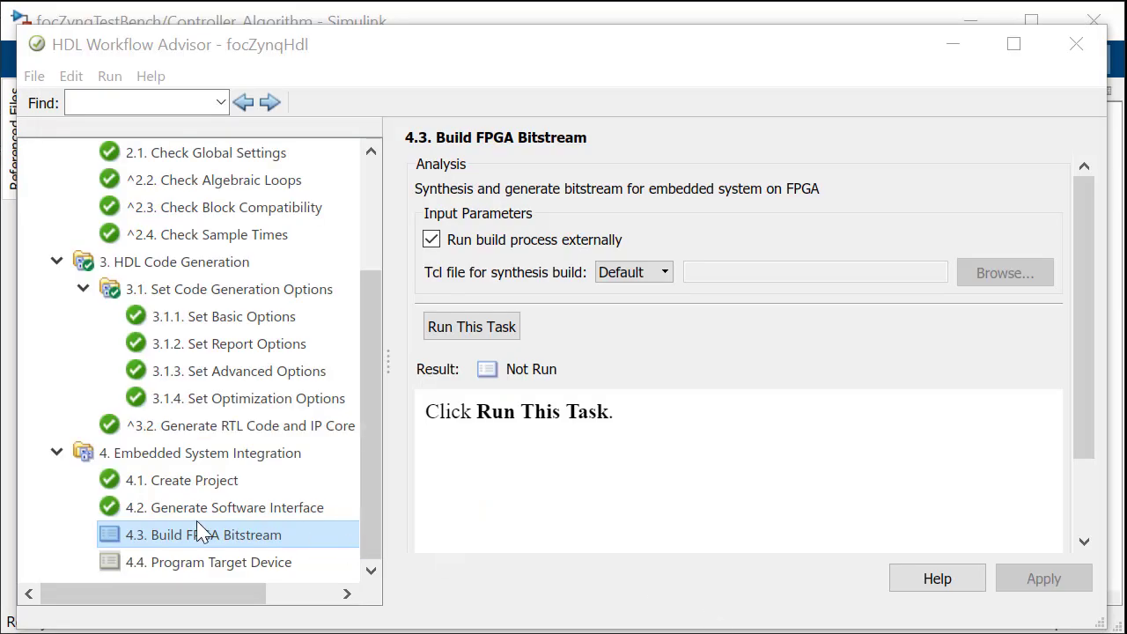
# - Run 4.3 Build FPGA Bitstream and 4.4 Program Target Device for the Zynq board
pyautogui.rightClick(205, 537)
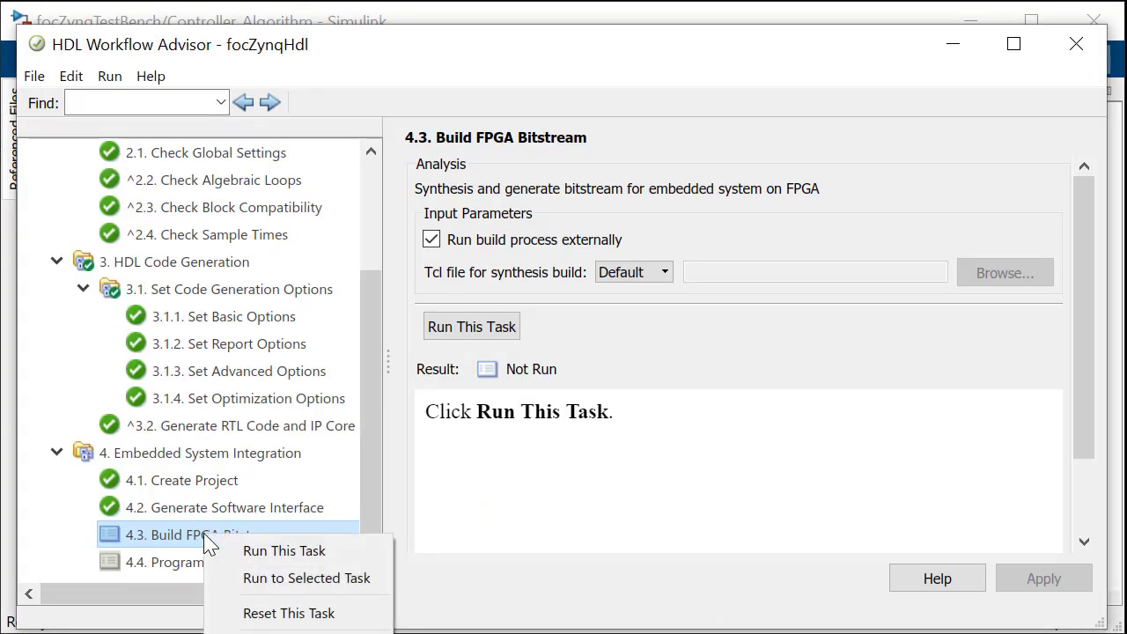
pyautogui.click(264, 551)
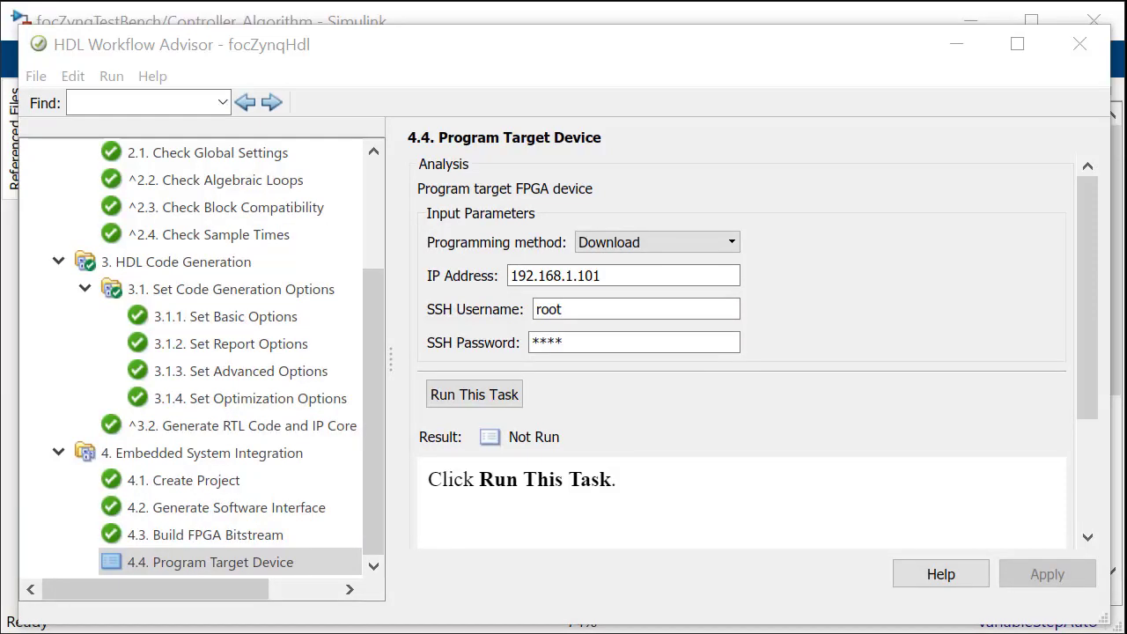
pyautogui.rightClick(256, 570)
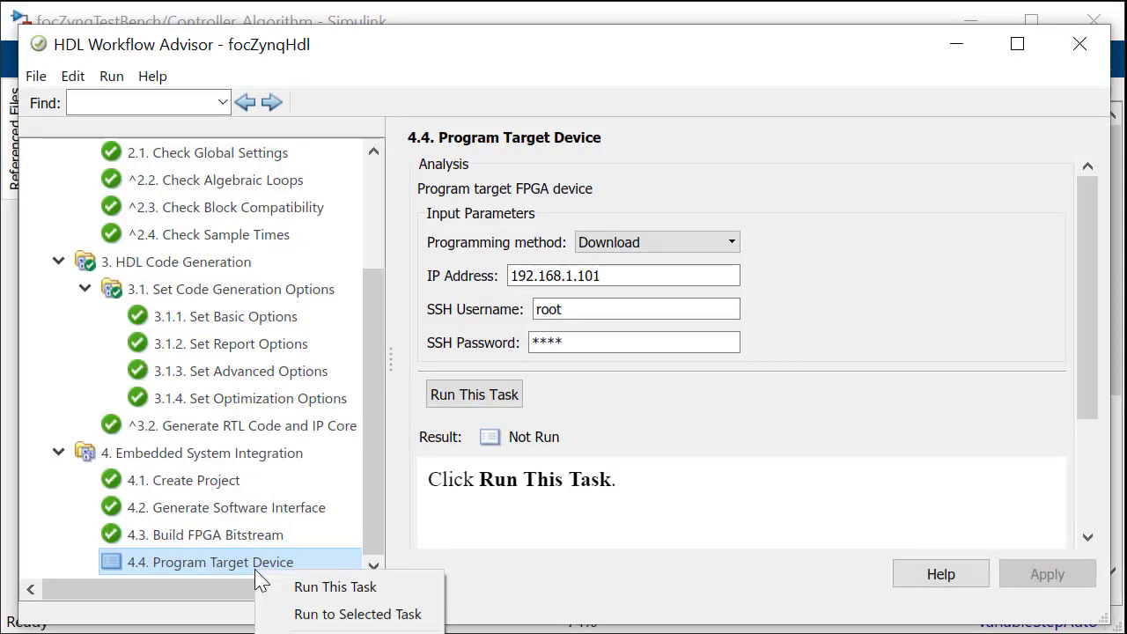
pyautogui.click(334, 587)
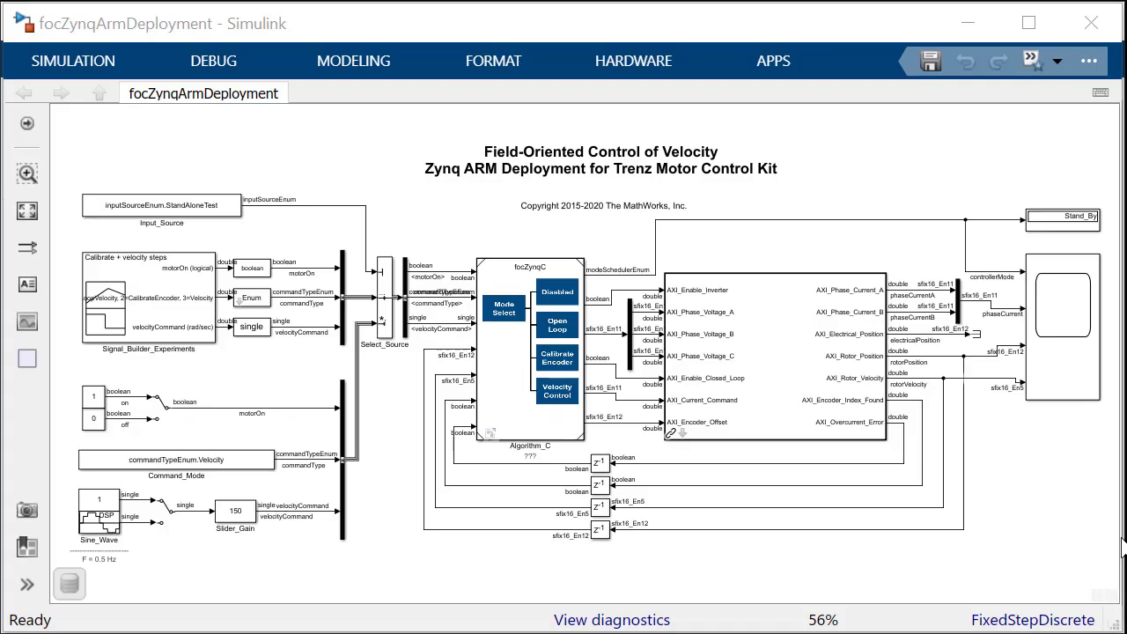
# - Run focZynqArmDeployment on the hardware with Monitor & Tune at stop time 12
pyautogui.click(656, 69)
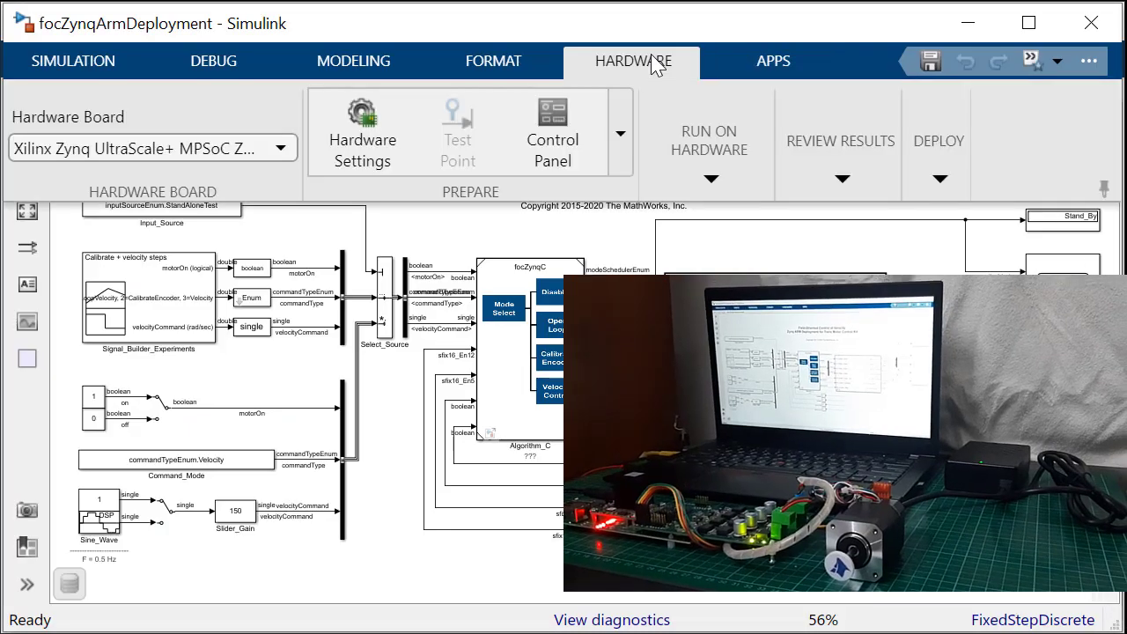
pyautogui.click(731, 182)
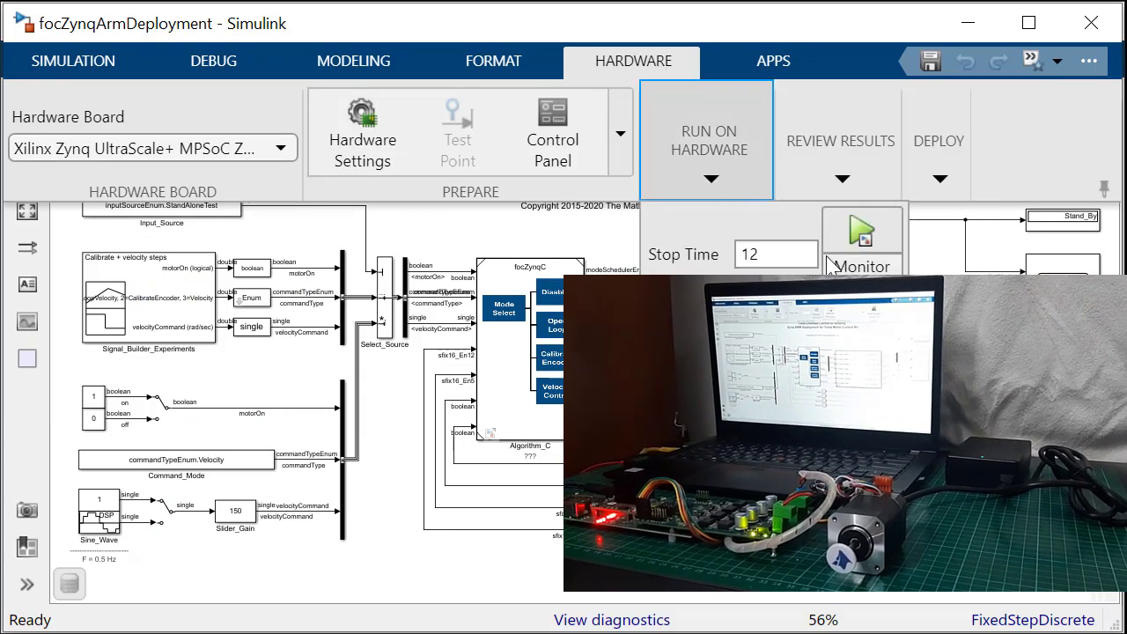
pyautogui.click(867, 236)
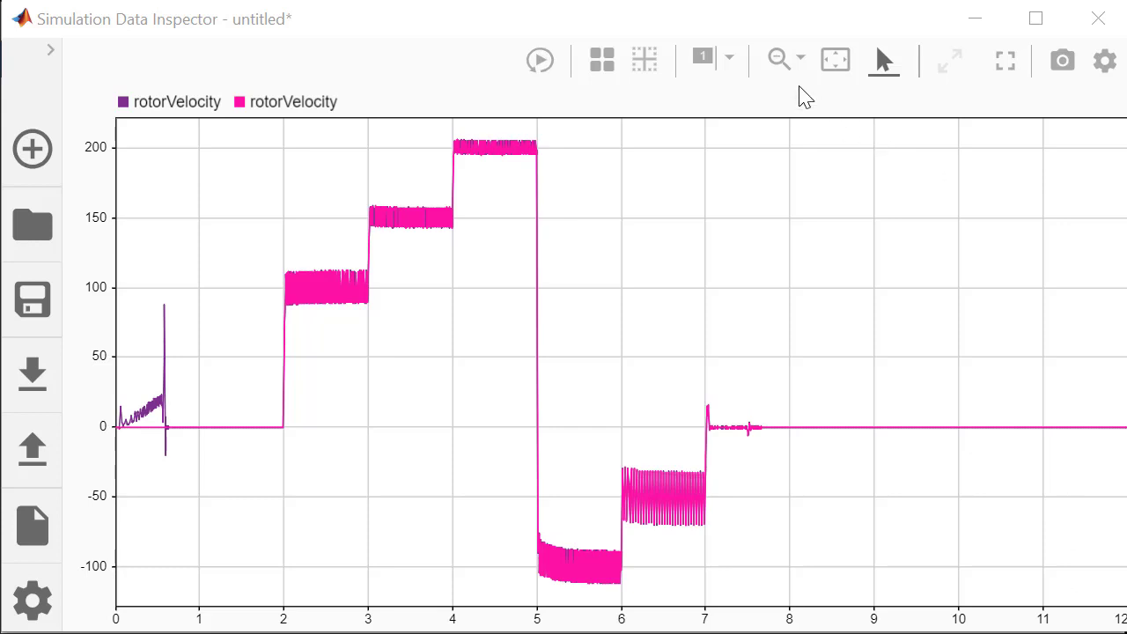
# - Zoom into the rotorVelocity traces around 1–4 seconds in the Data Inspector
pyautogui.click(779, 59)
pyautogui.moveTo(159, 284); pyautogui.dragTo(414, 469)
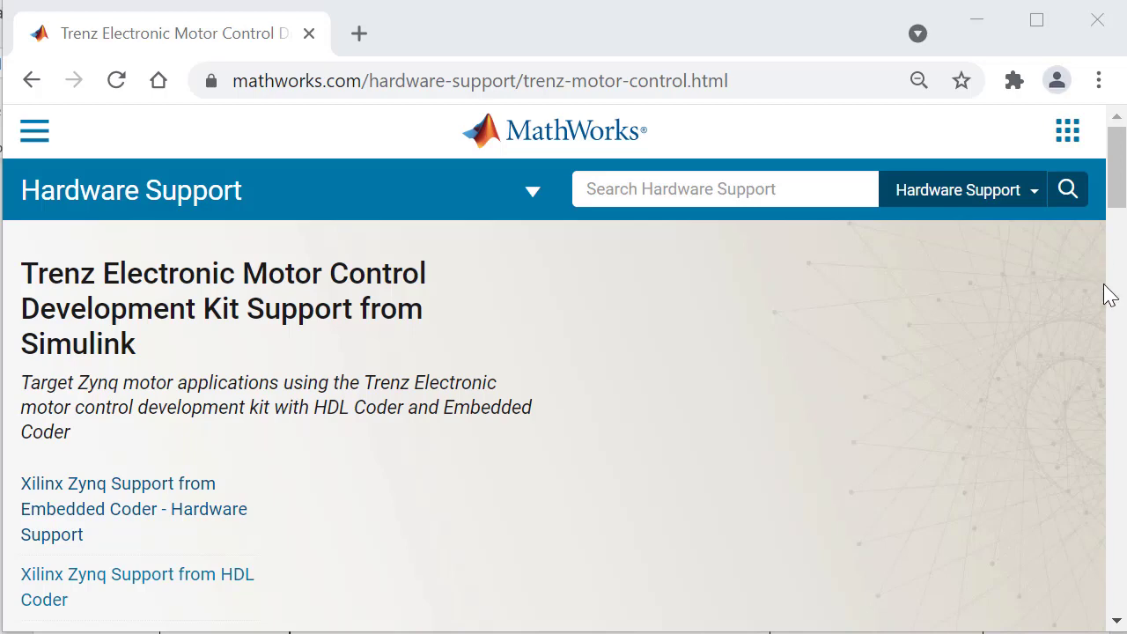
# - Scroll the Trenz kit page to the section listing the TE0820-04-2AE21FA and TE0720-03-61C33FA modules
pyautogui.scroll(-2, 1107, 296)
pyautogui.scroll(-5, 1109, 296)
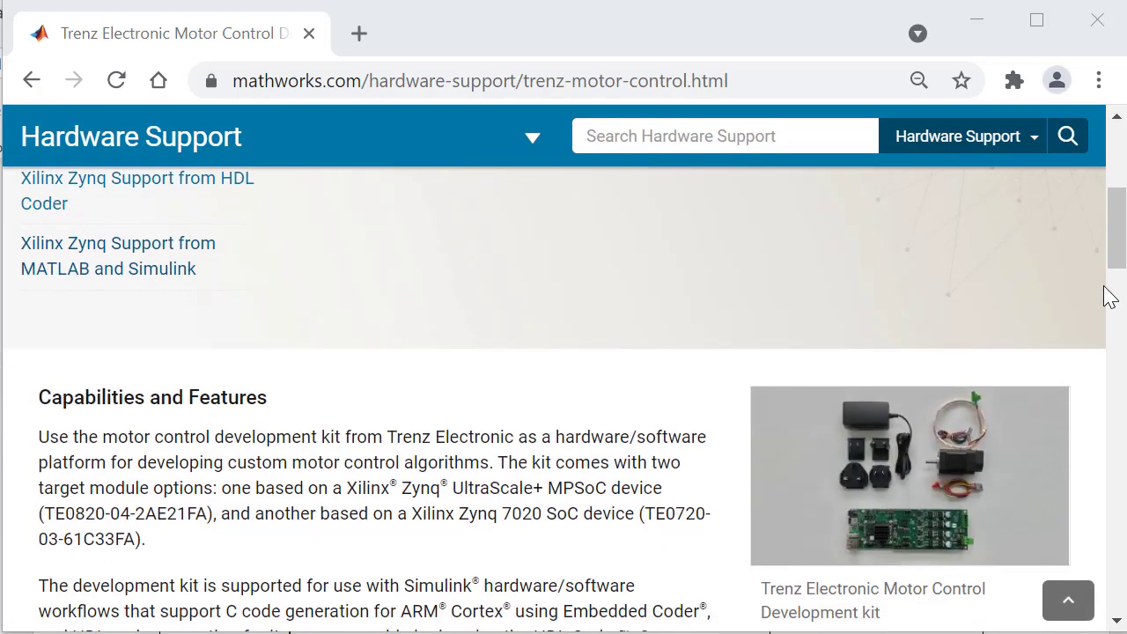
pyautogui.scroll(-2, 1109, 296)
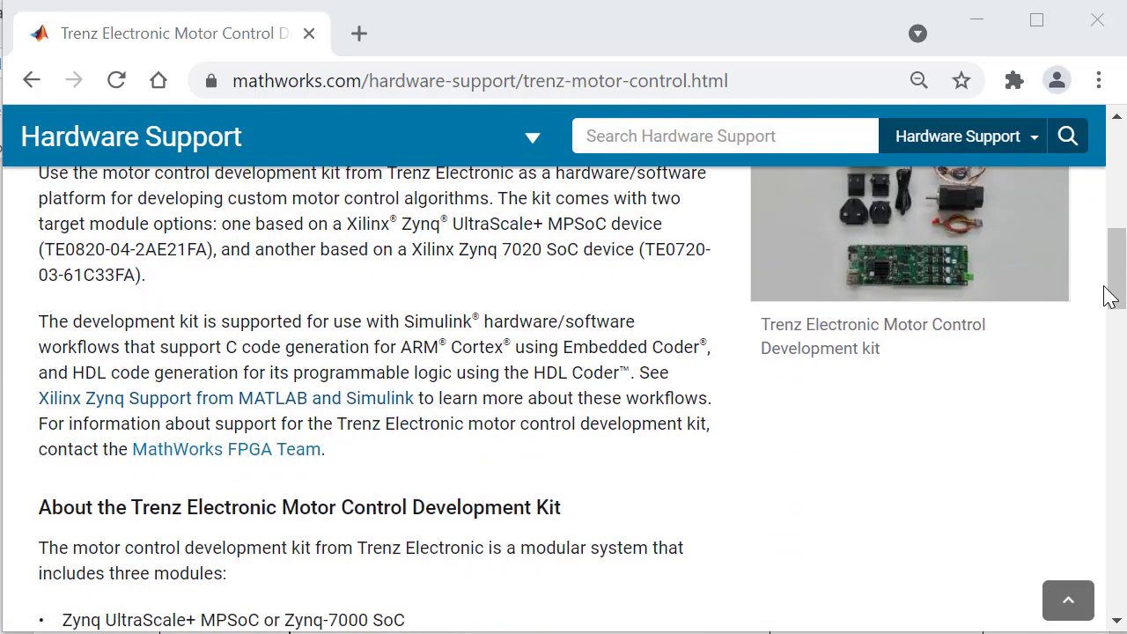